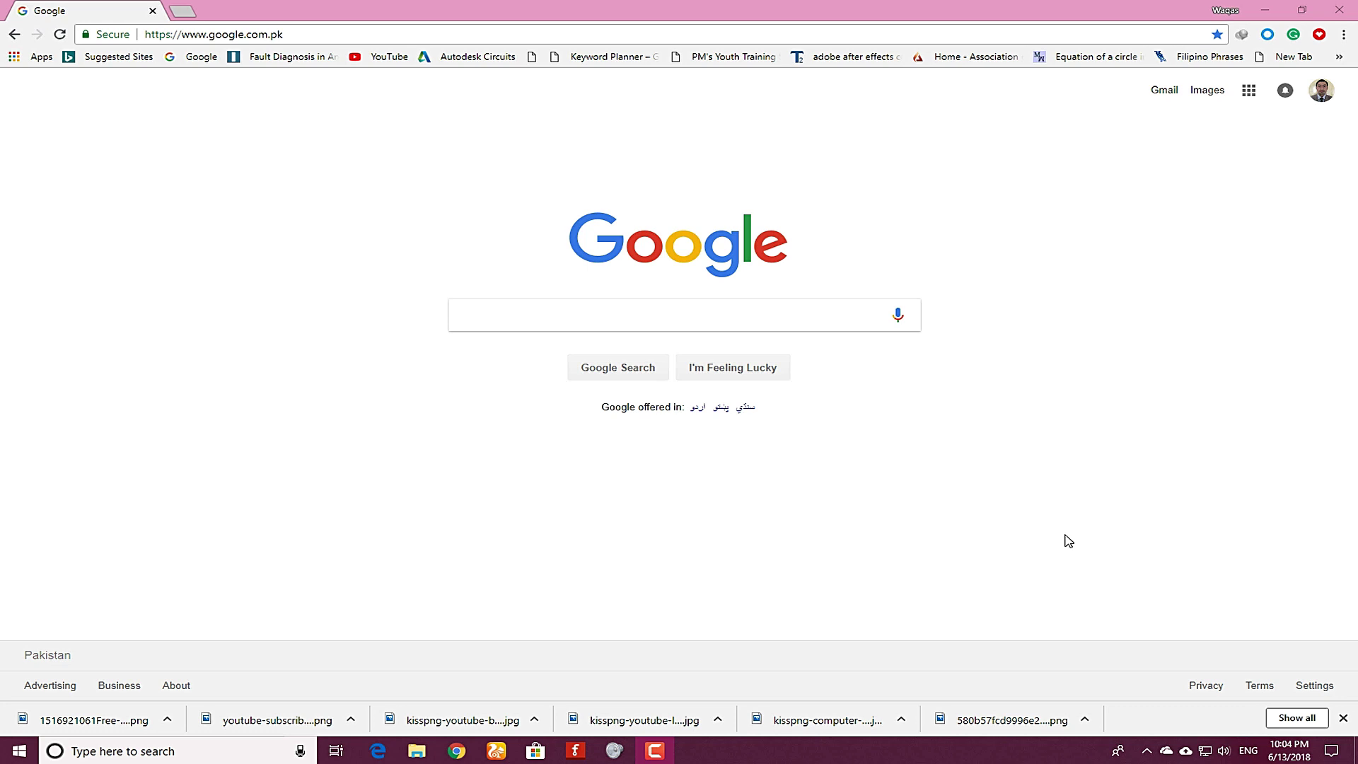
Search Google for tinkercad.com using the suggested completion
left_click(795, 320)
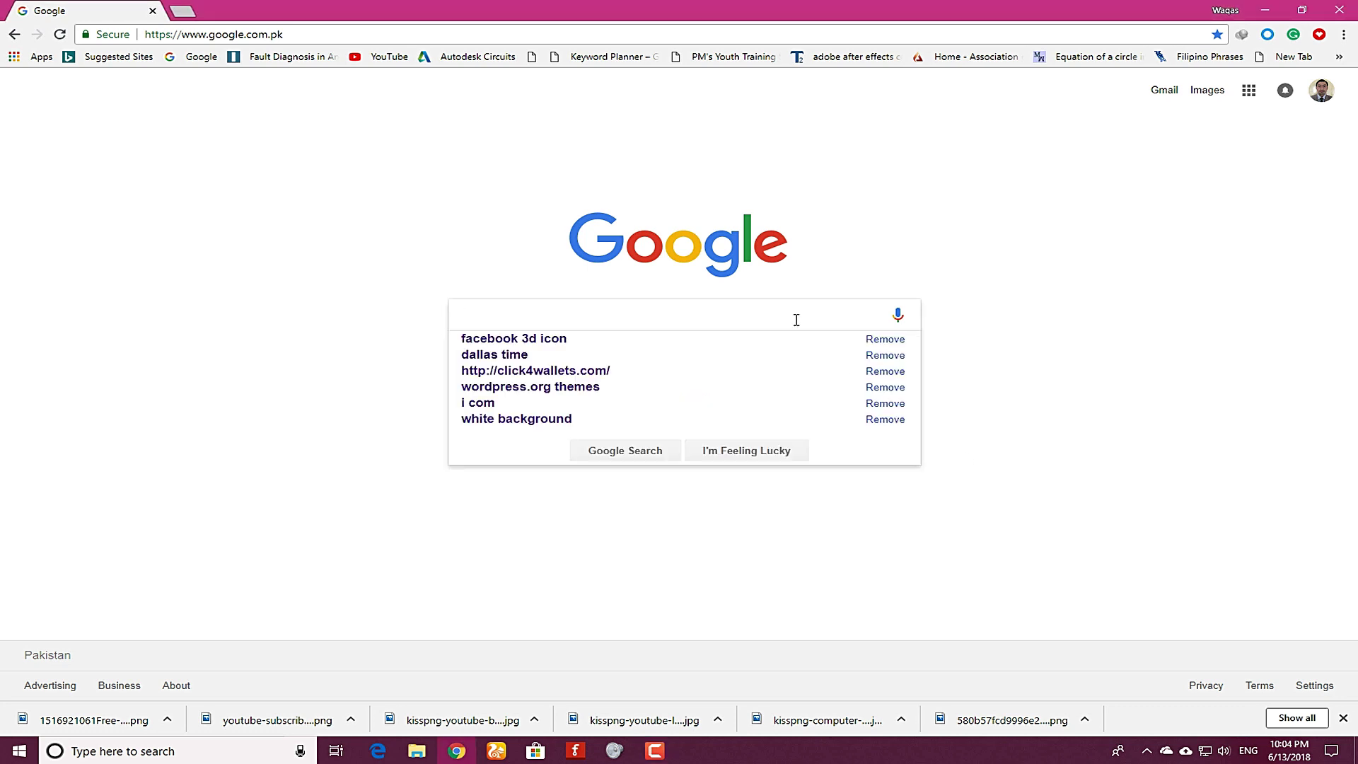
type("th")
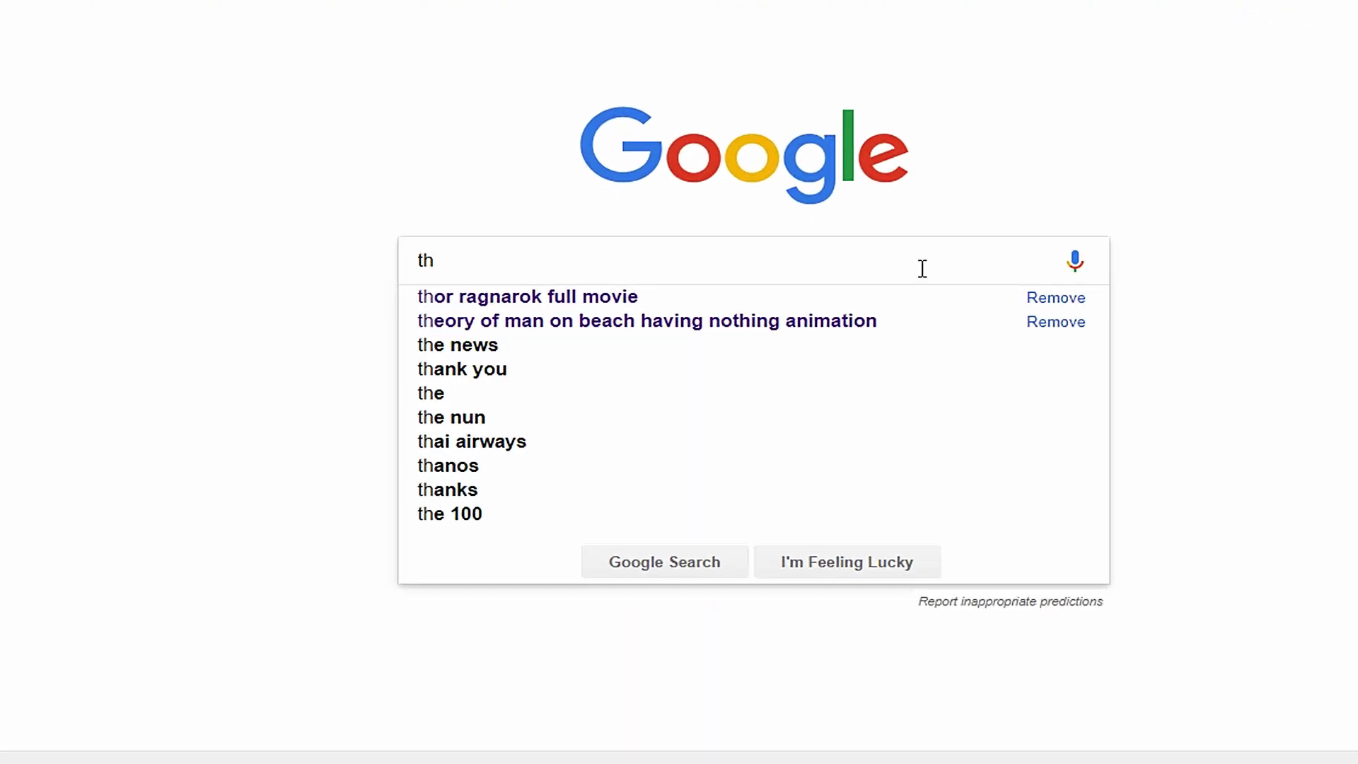
key("BackSpace")
key("Down")
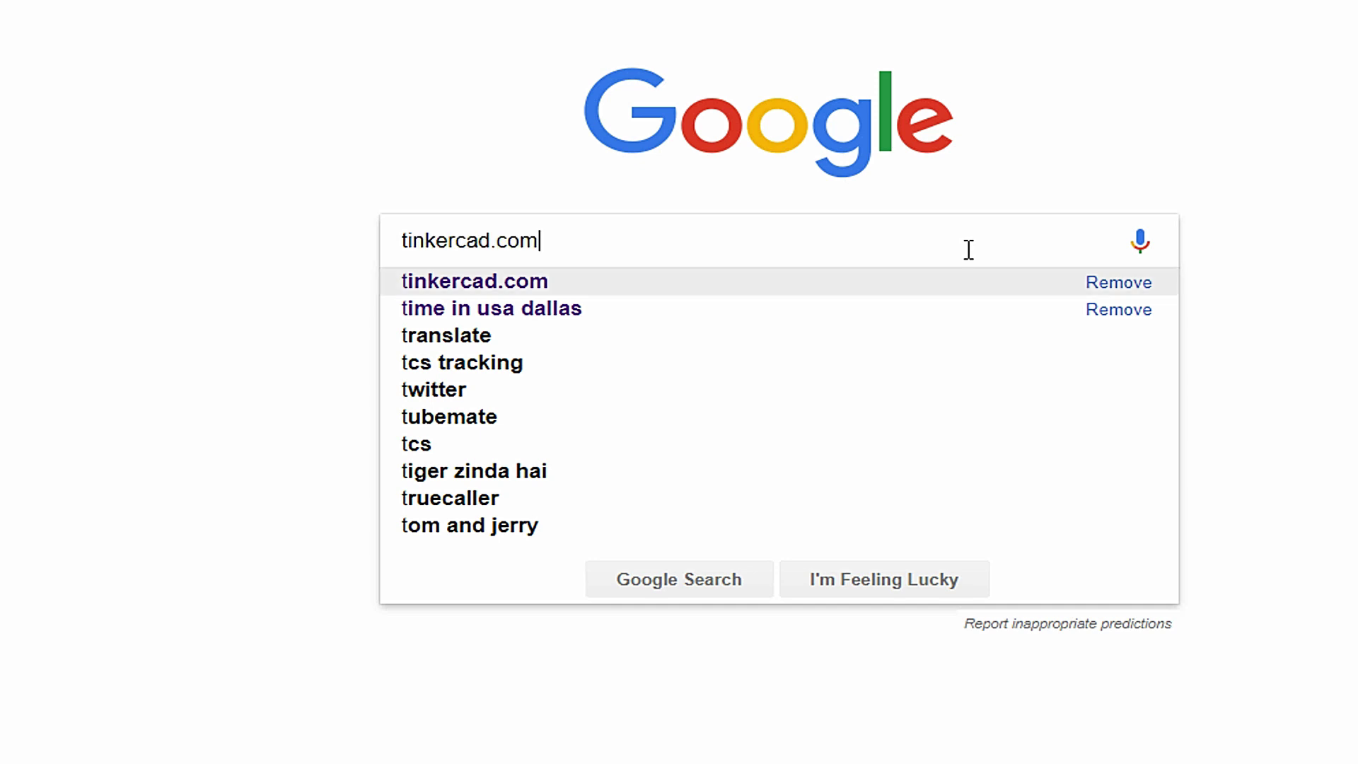
key("Return")
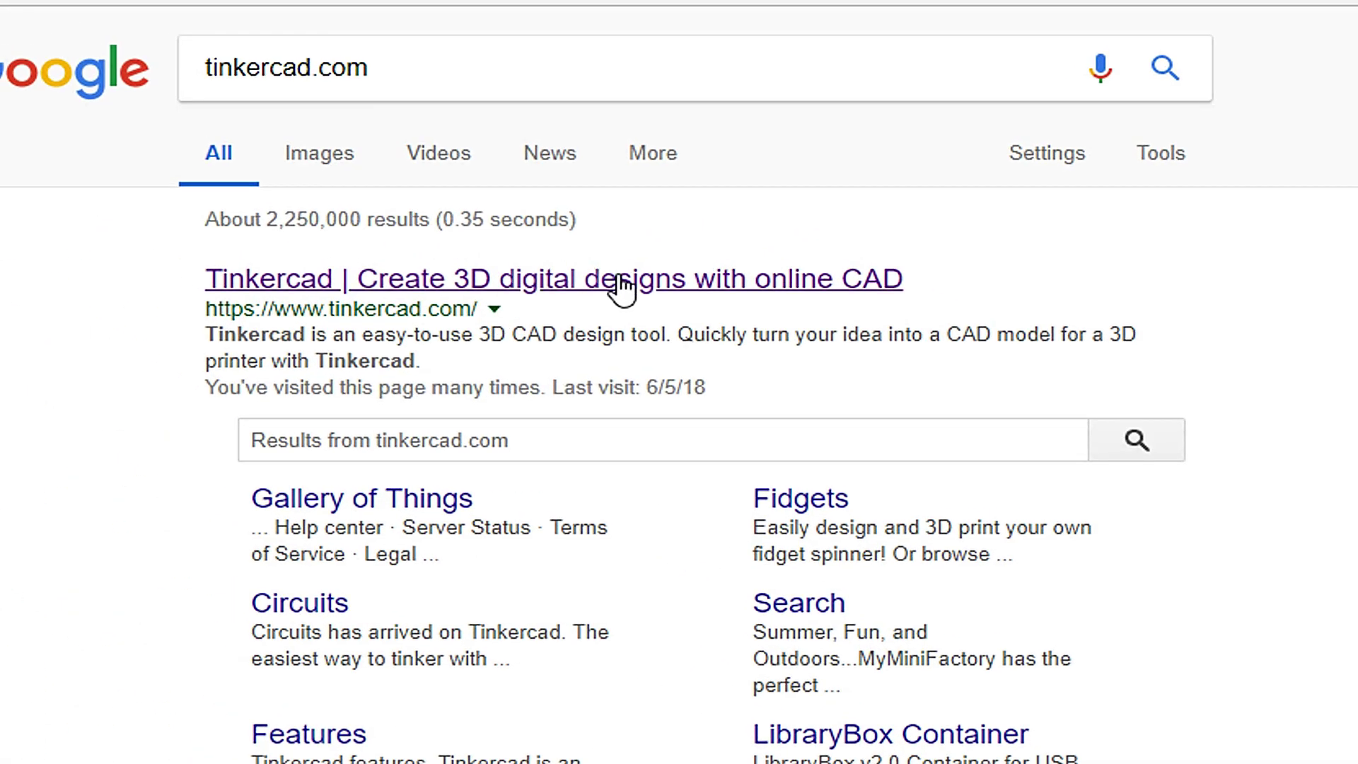
Open the Tinkercad site from the results and switch the dashboard to Circuits
left_click(621, 281)
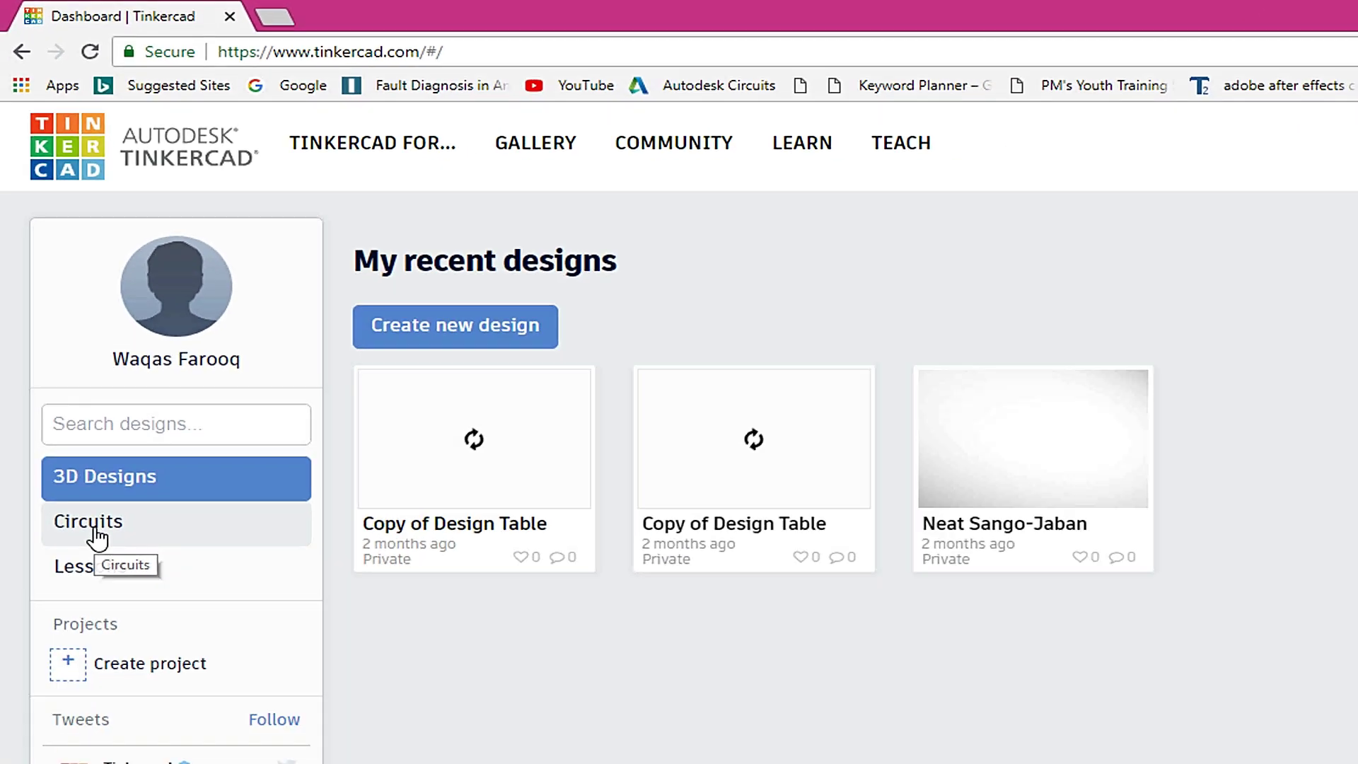
left_click(120, 672)
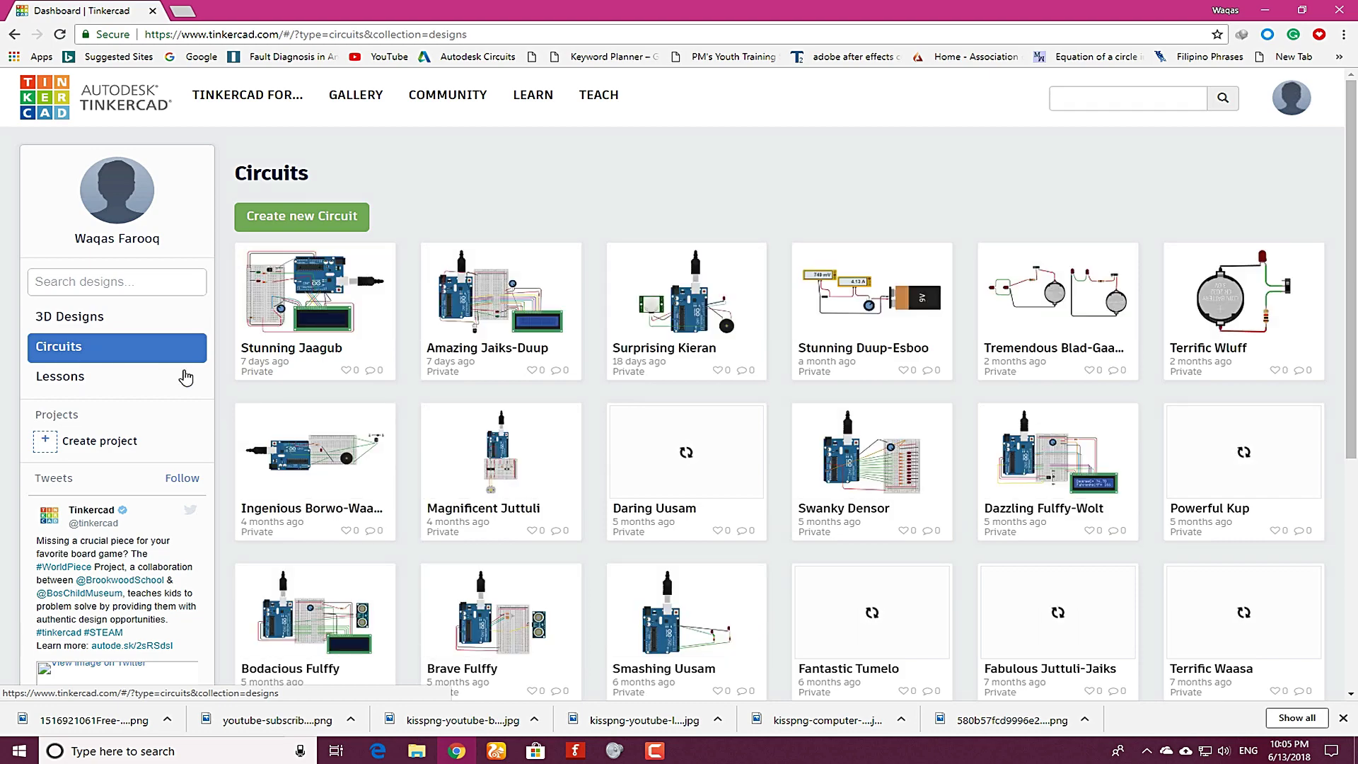
scroll(546, 476, "down", 5)
scroll(545, 476, "up", 5)
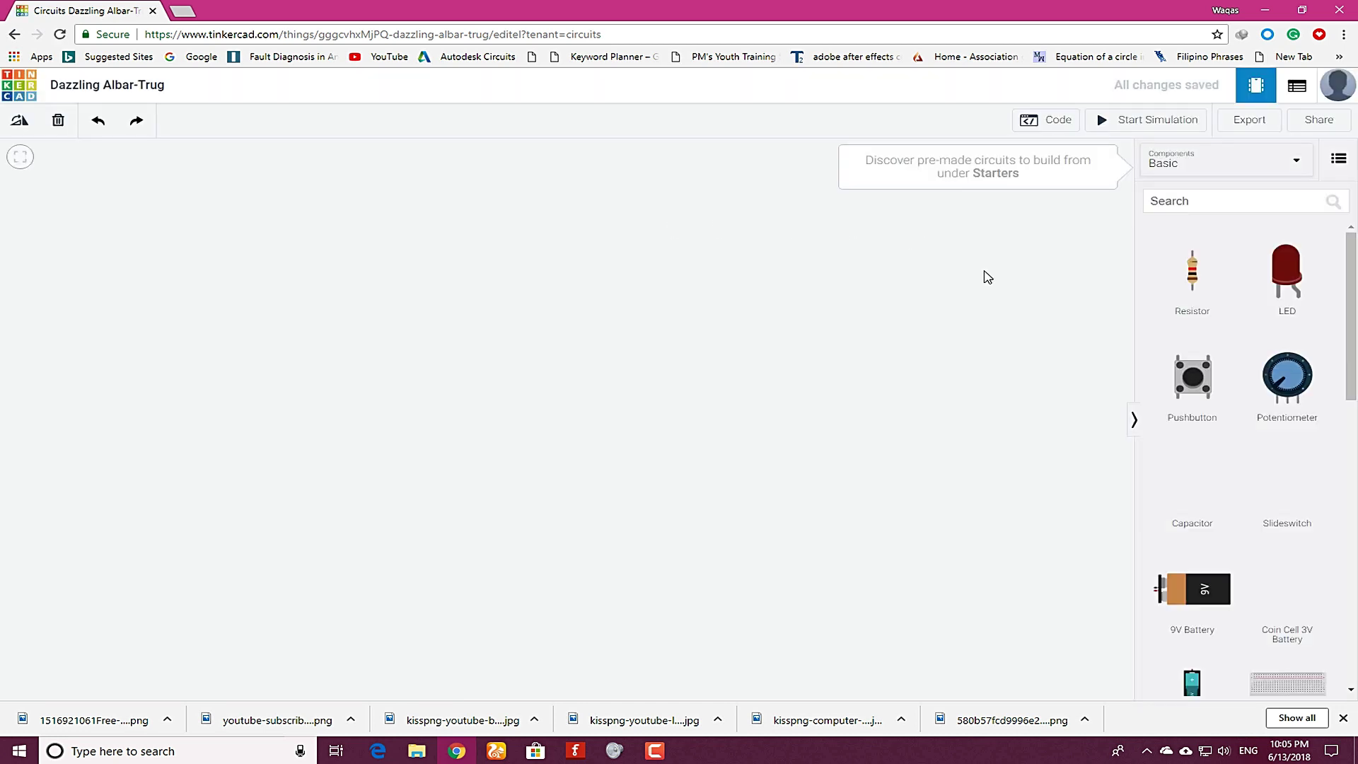
Drag a DC Motor from the Basic components panel onto the workplane
scroll(1235, 344, "down", 1)
scroll(1234, 345, "down", 10)
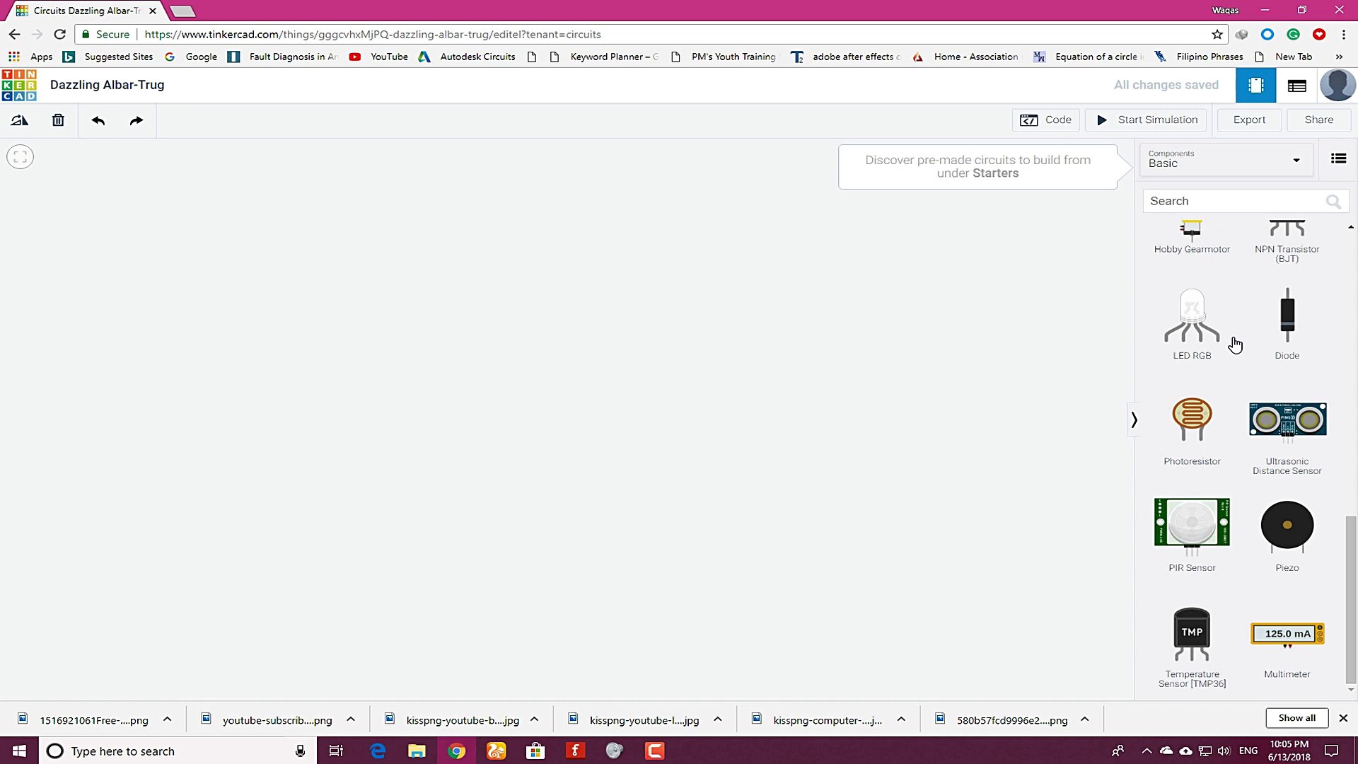
scroll(1235, 352, "up", 5)
scroll(1234, 351, "down", 5)
scroll(1235, 352, "up", 5)
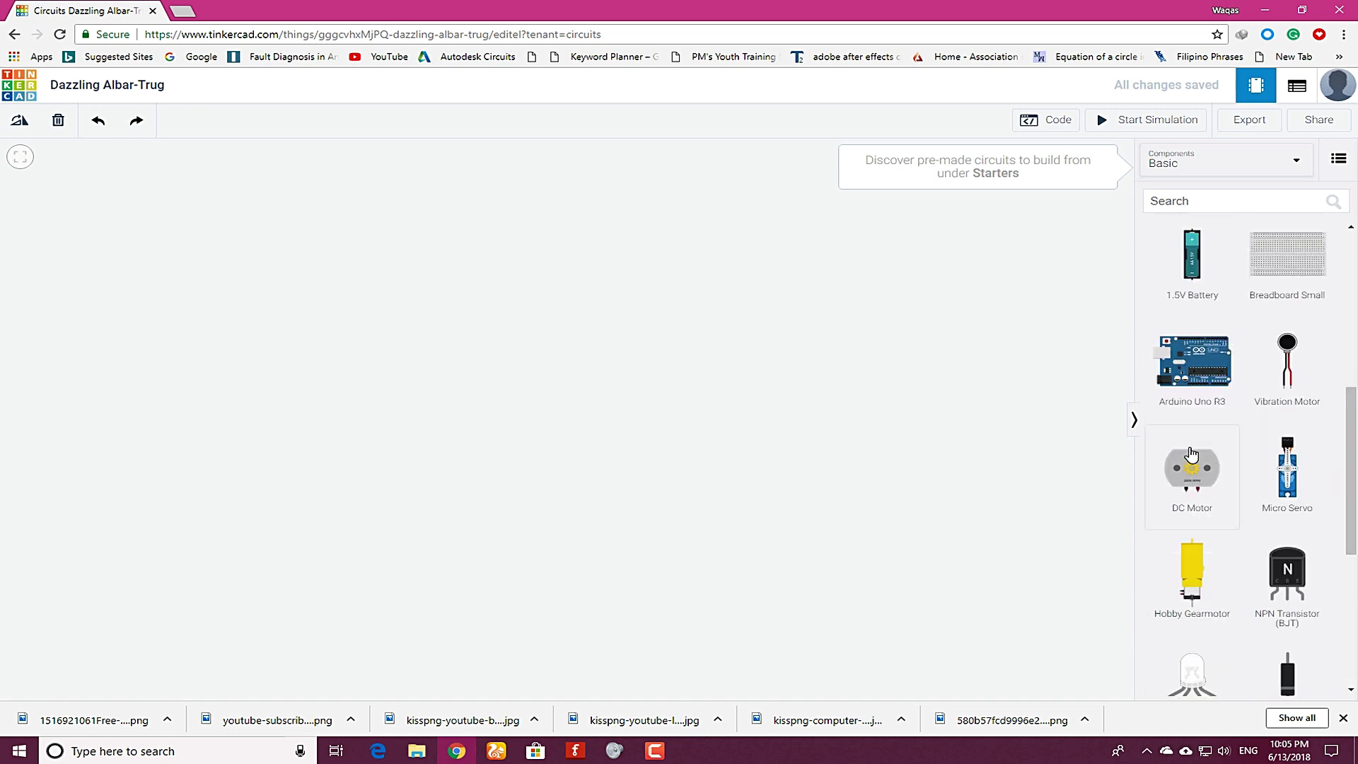
left_click_drag(1180, 489, 519, 318)
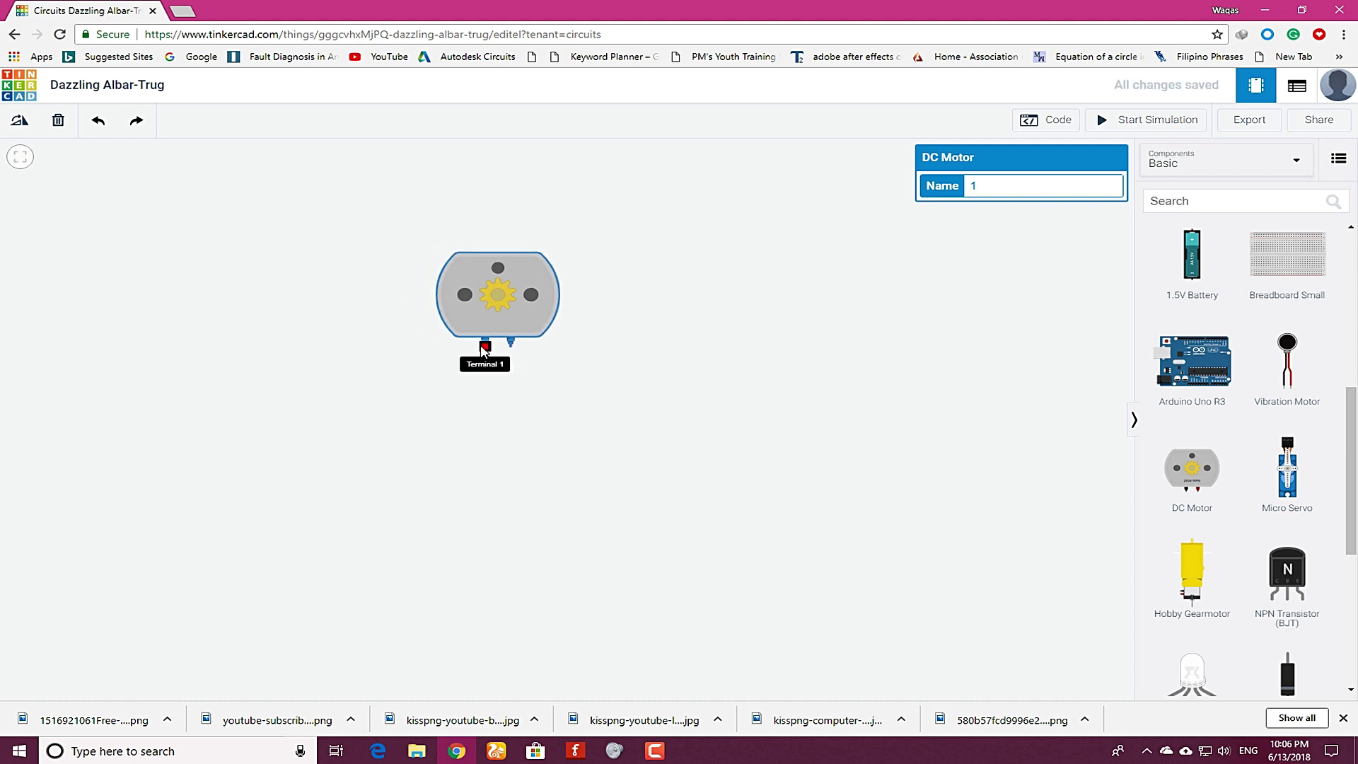
Deselect the motor and switch the component library from Basic to All
left_click(771, 428)
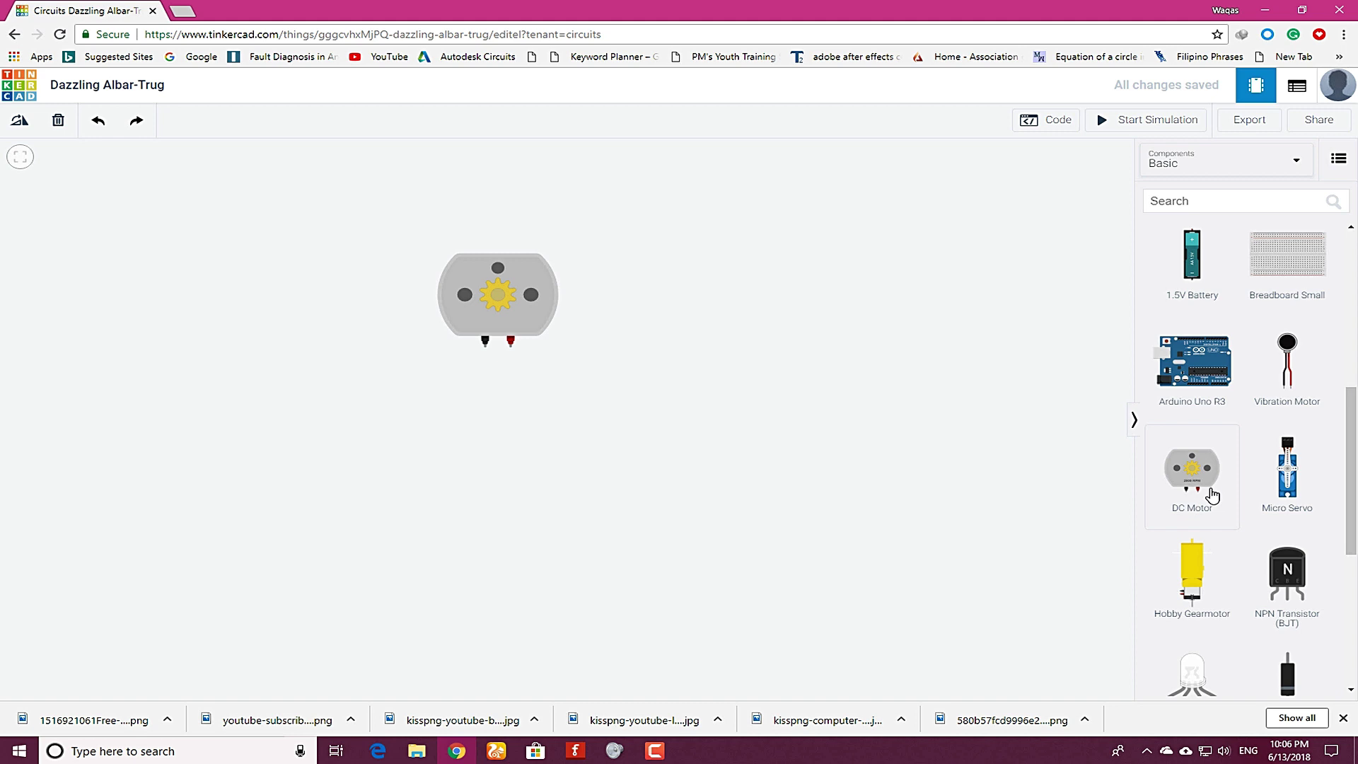
scroll(1212, 495, "down", 5)
scroll(1212, 495, "up", 8)
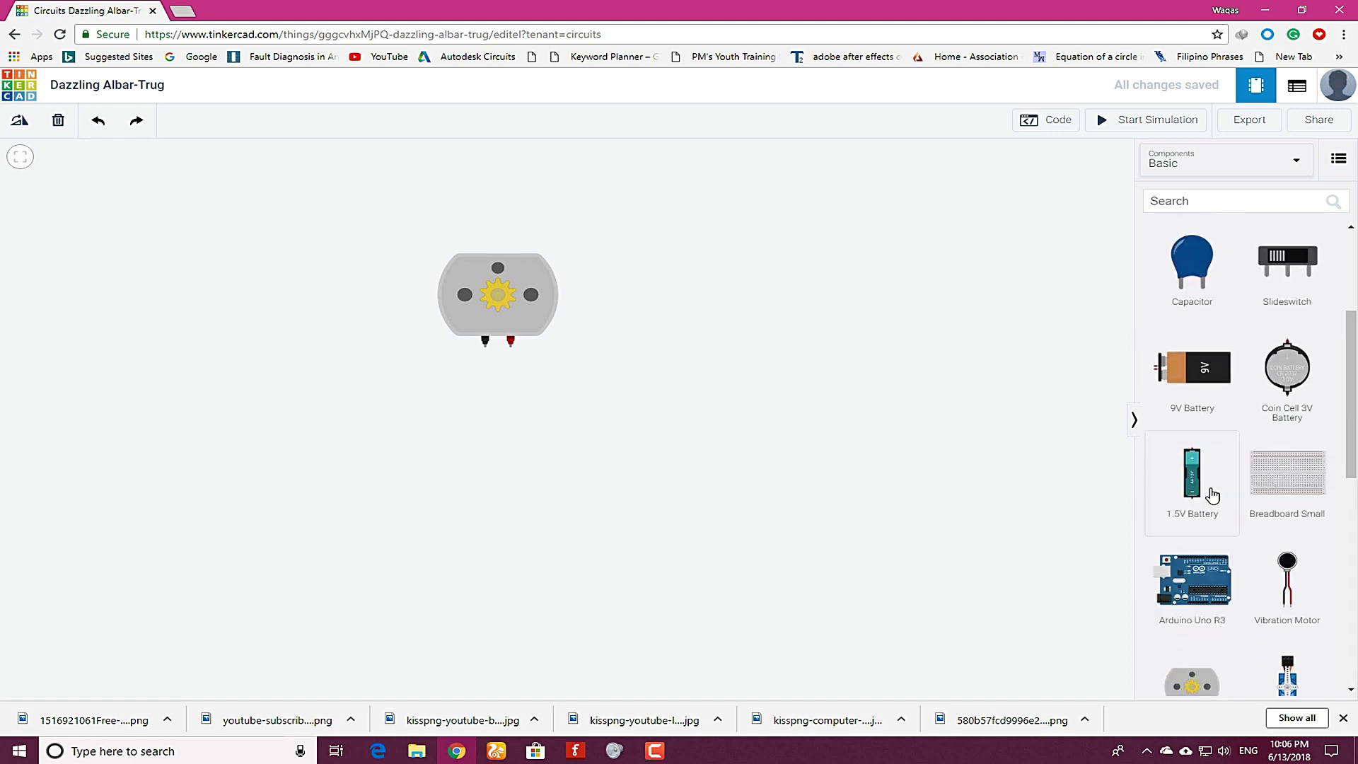
scroll(1212, 495, "up", 3)
scroll(1212, 495, "down", 8)
scroll(1202, 460, "up", 6)
left_click(1203, 222)
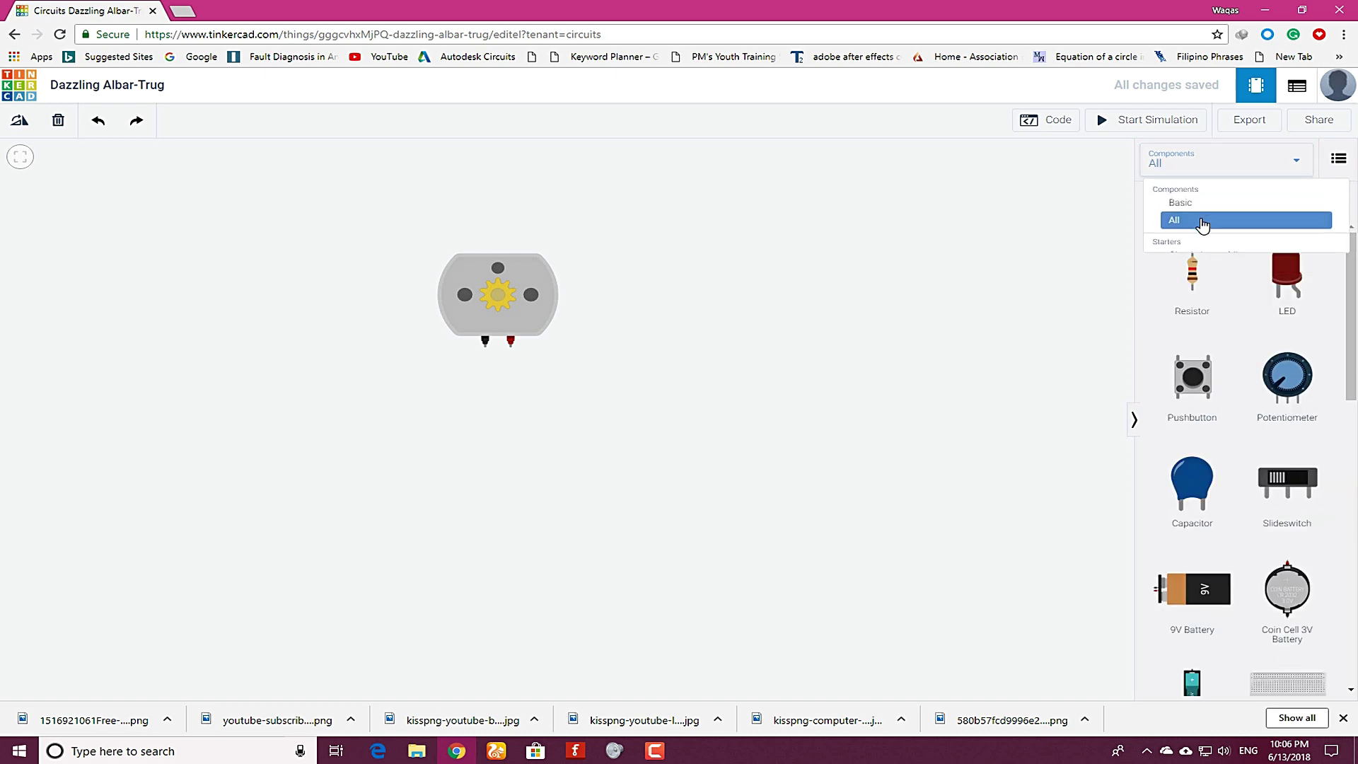
Drag a 9V Battery onto the canvas below the DC motor
scroll(1214, 419, "down", 5)
scroll(1215, 419, "down", 10)
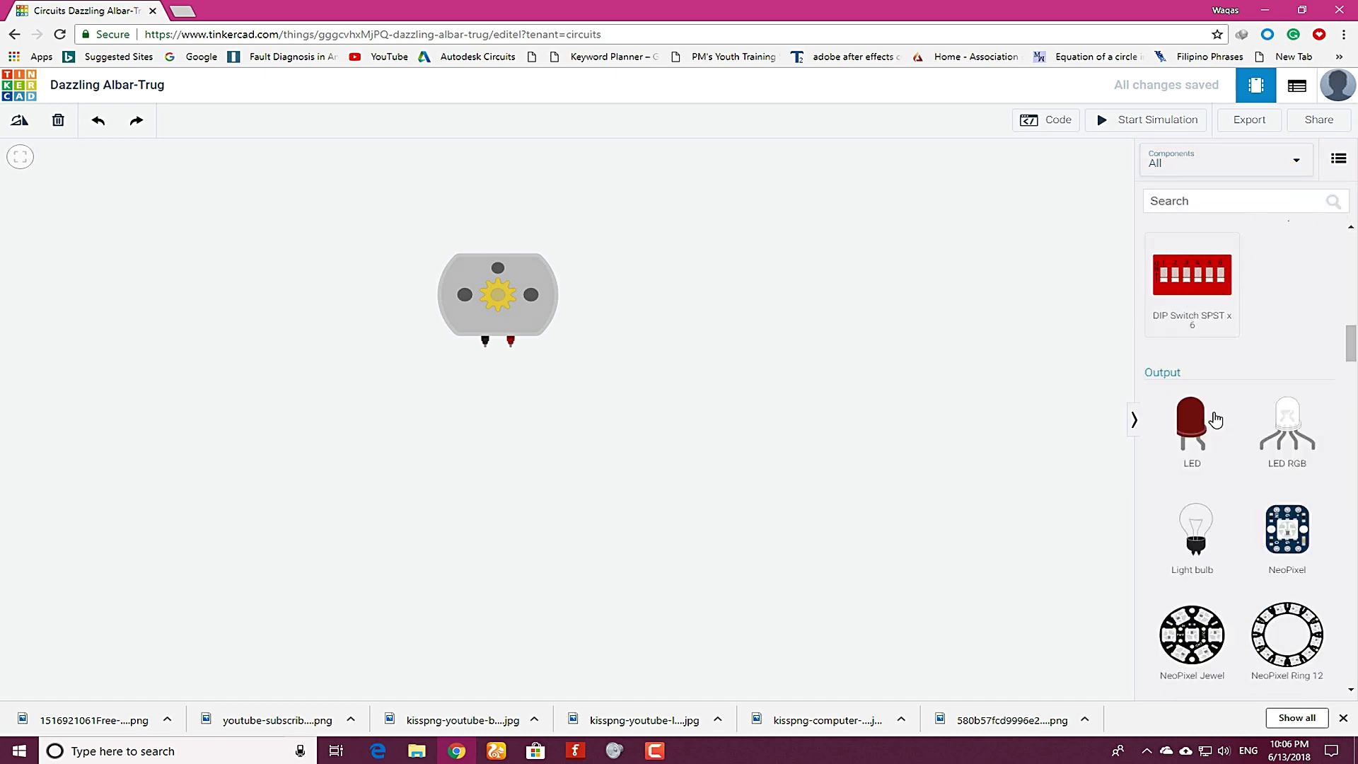
scroll(1215, 419, "down", 7)
scroll(1212, 417, "up", 5)
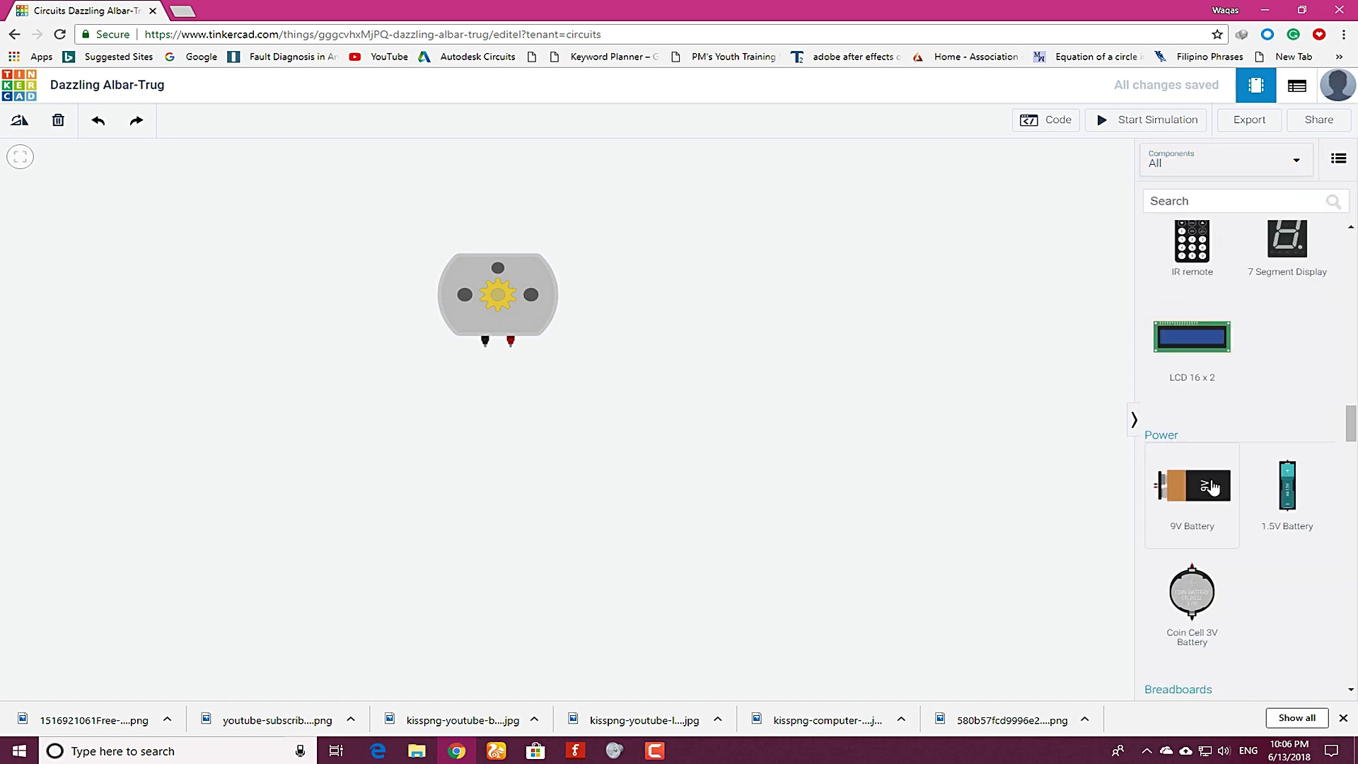
left_click_drag(1204, 499, 511, 490)
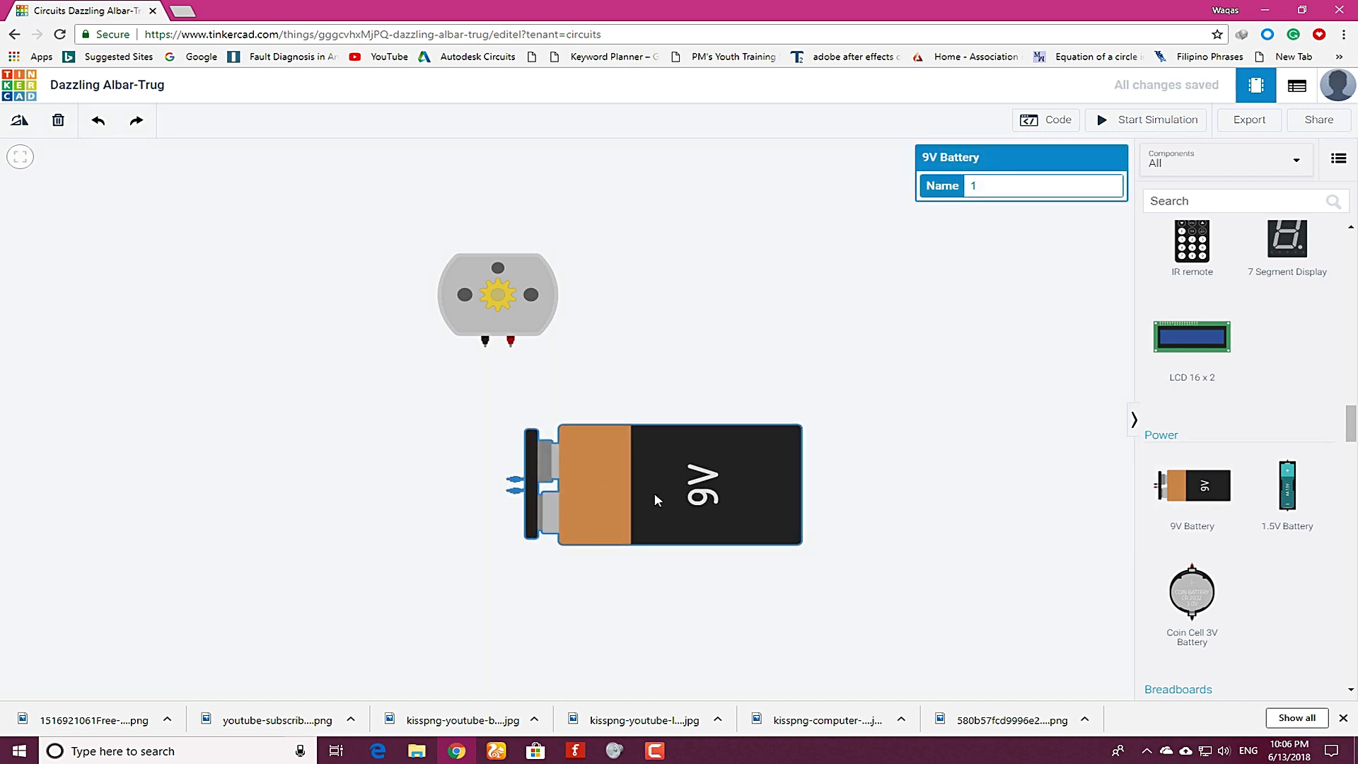
Rotate the 9V battery so its terminals face right, and move it up-left
left_click(21, 126)
left_click(22, 126)
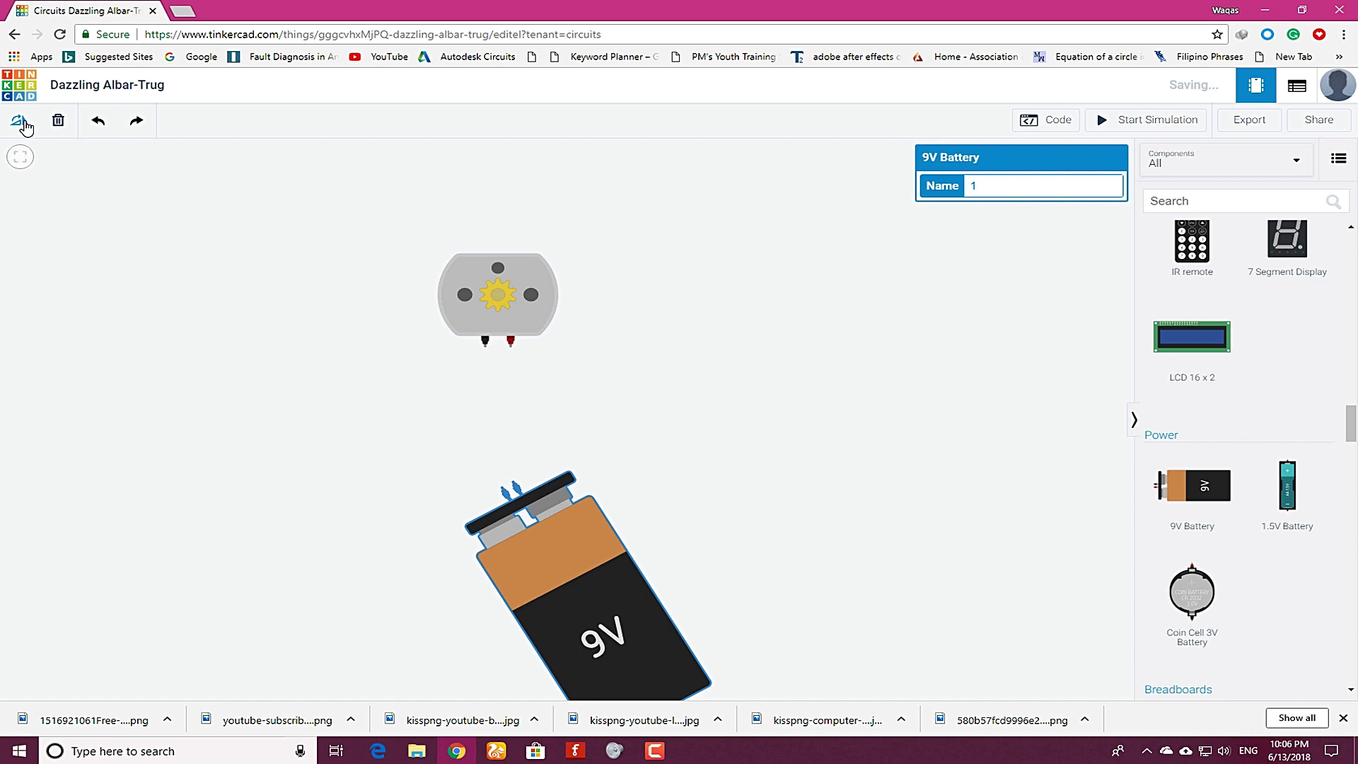
left_click(22, 126)
left_click(21, 126)
left_click(21, 126)
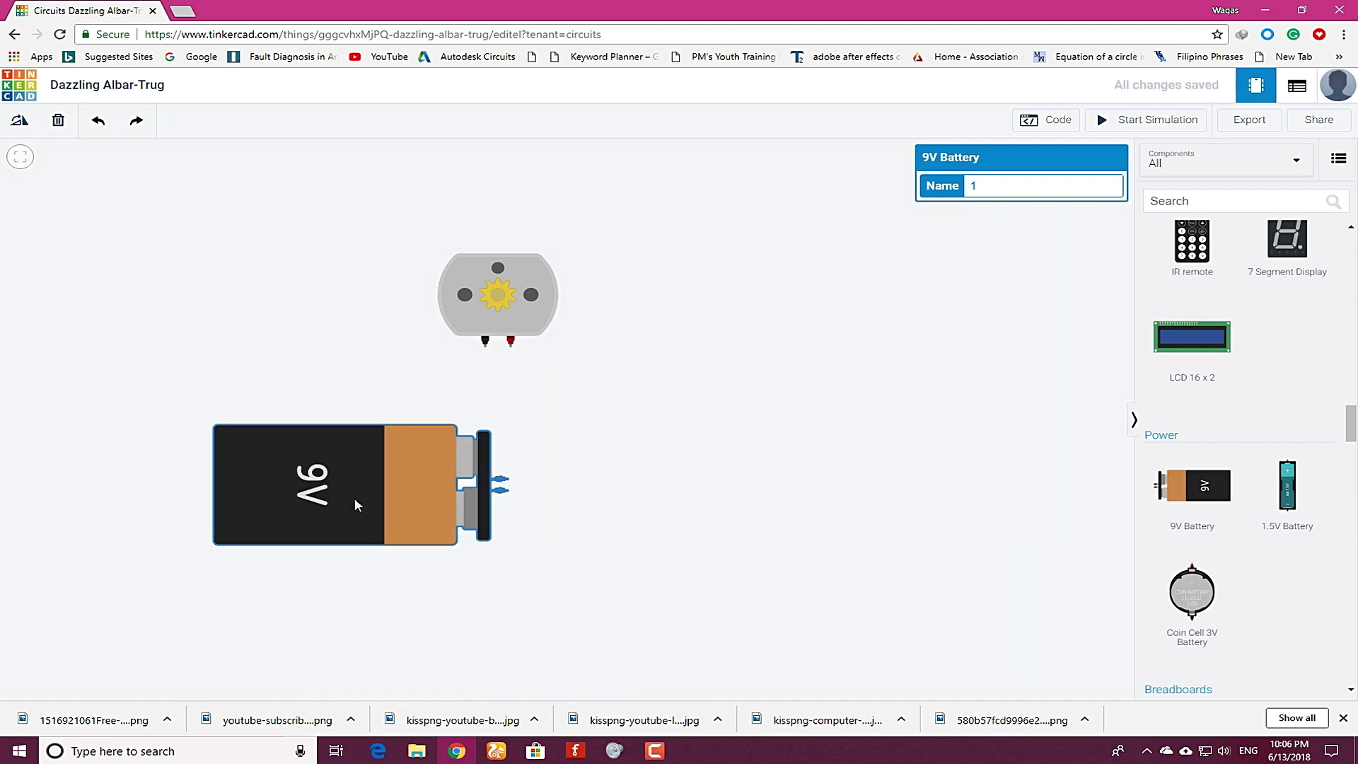
left_click_drag(355, 504, 301, 449)
Rotate the DC motor 90 degrees and shift it right, moving the battery down-right
left_click_drag(527, 303, 670, 292)
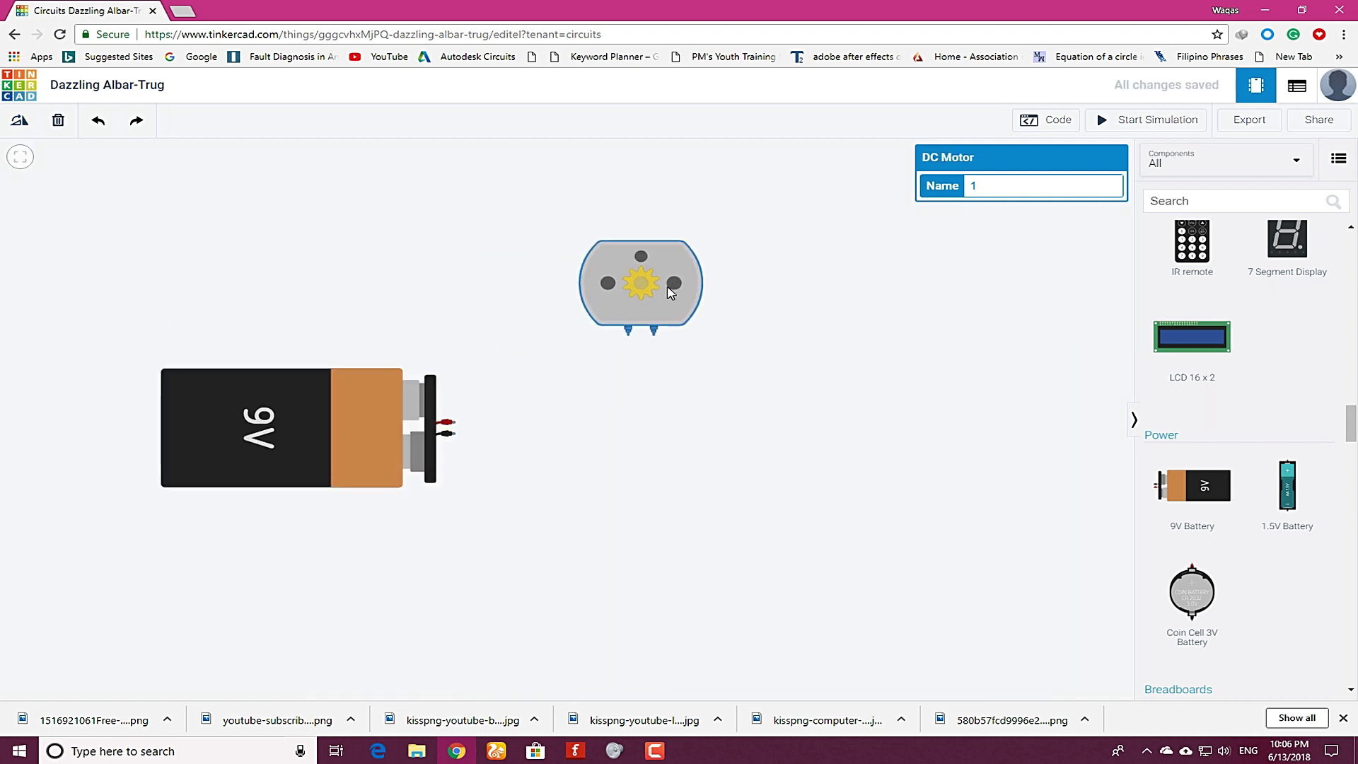
left_click(20, 120)
left_click(20, 120)
left_click(20, 120)
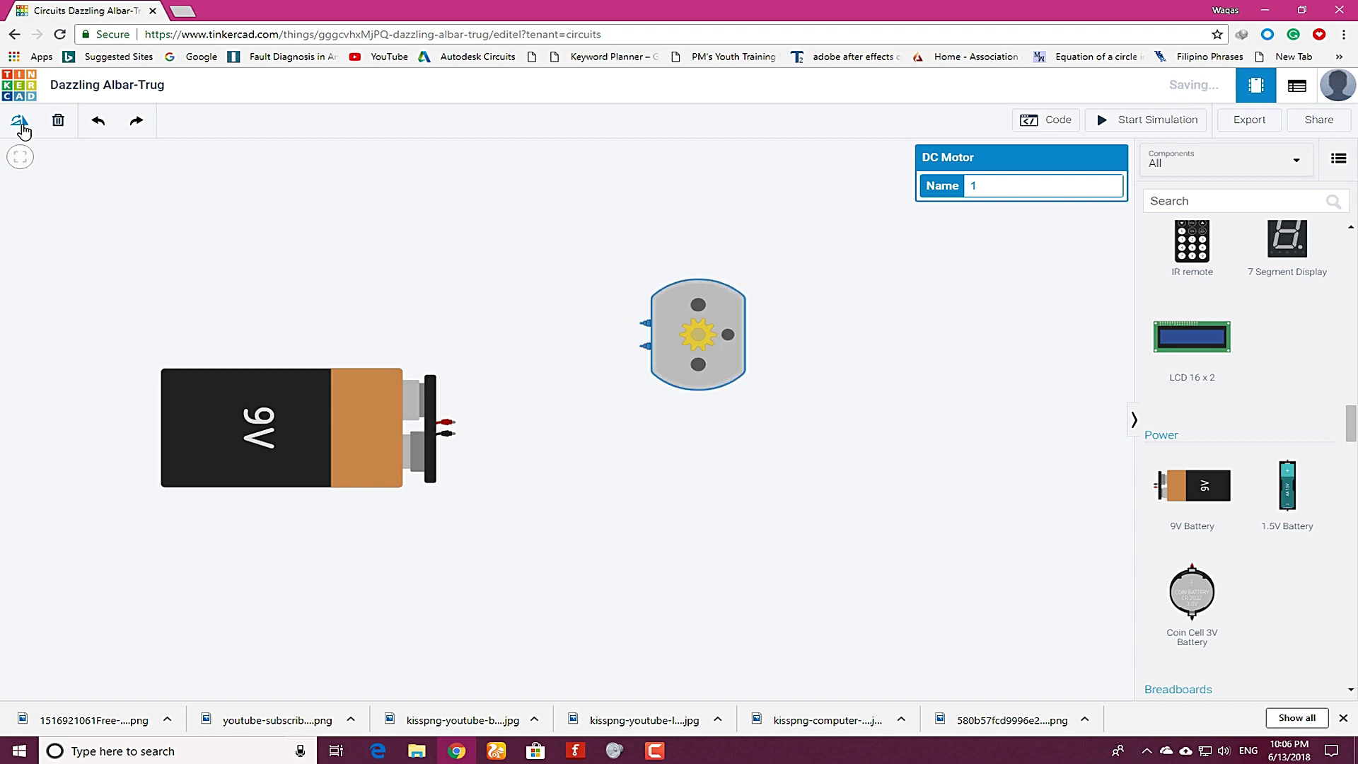
left_click_drag(735, 364, 884, 420)
left_click_drag(311, 420, 598, 509)
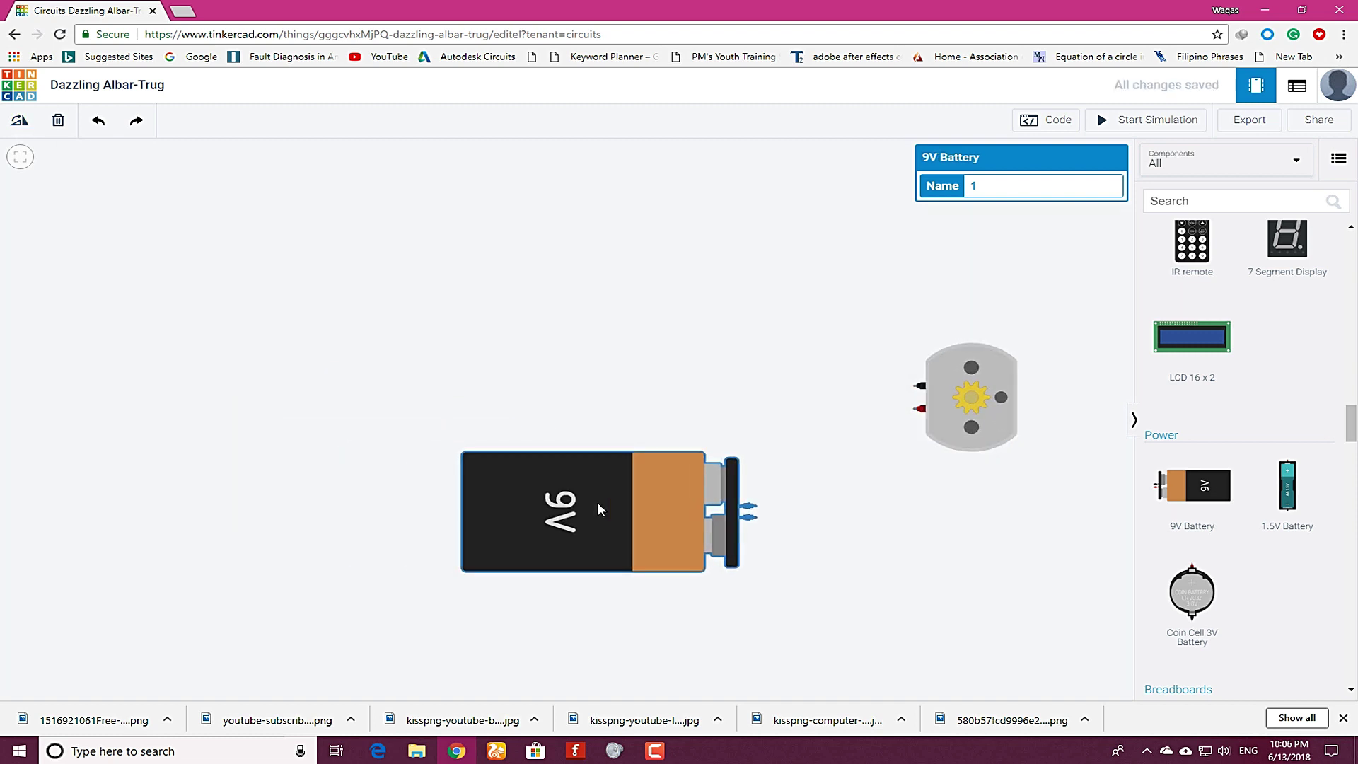
Stand the 9V battery upright with terminals on top and fine-tune both parts' positions
double_click(20, 121)
double_click(20, 120)
double_click(20, 120)
triple_click(20, 120)
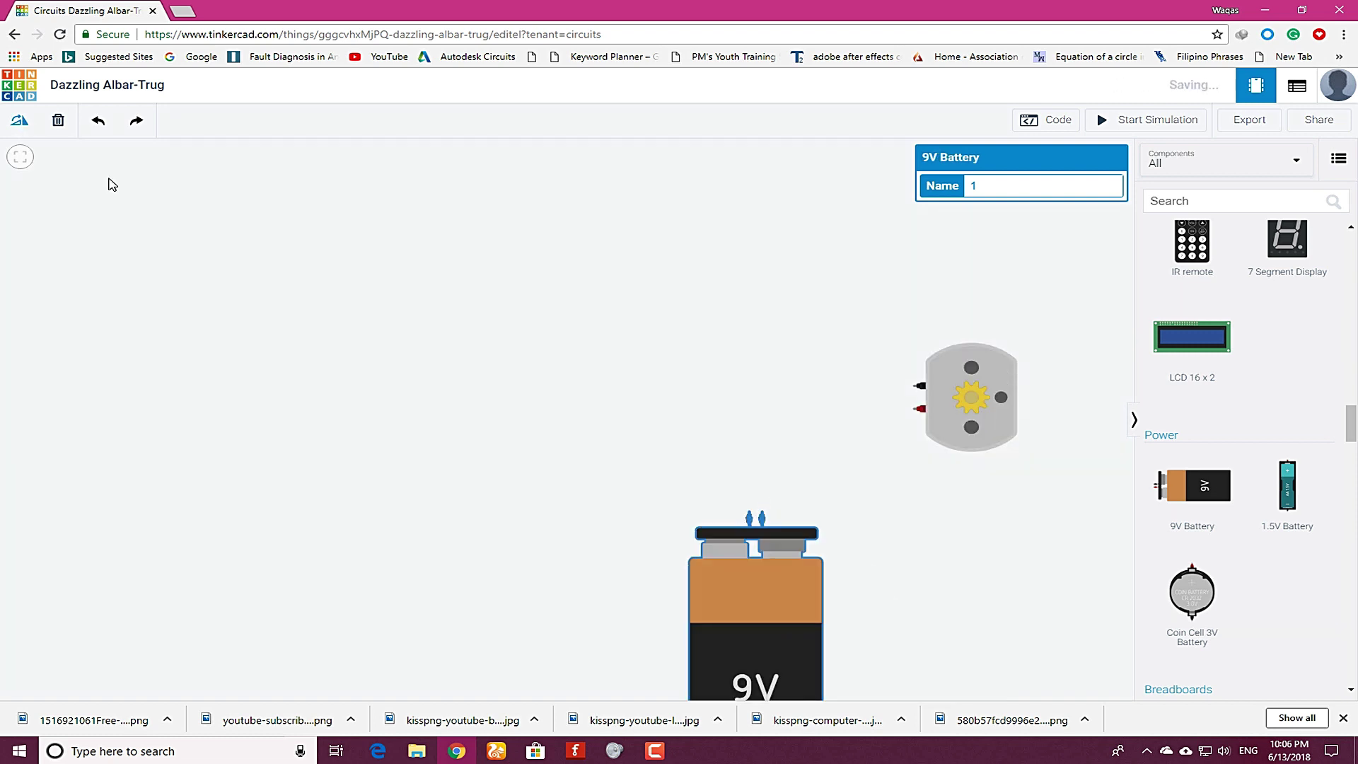
left_click_drag(727, 631, 729, 583)
left_click_drag(948, 424, 861, 337)
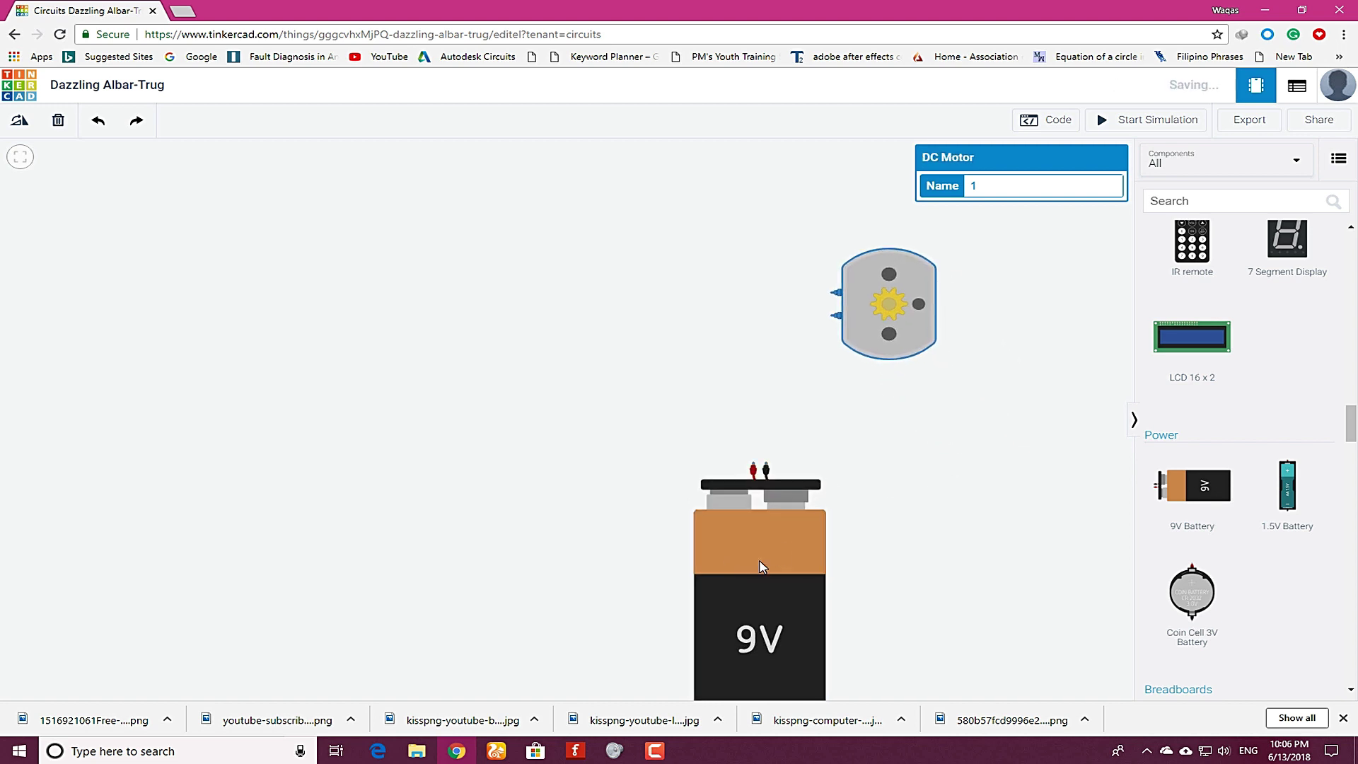
left_click_drag(740, 575, 779, 517)
left_click_drag(889, 333, 915, 265)
left_click(983, 420)
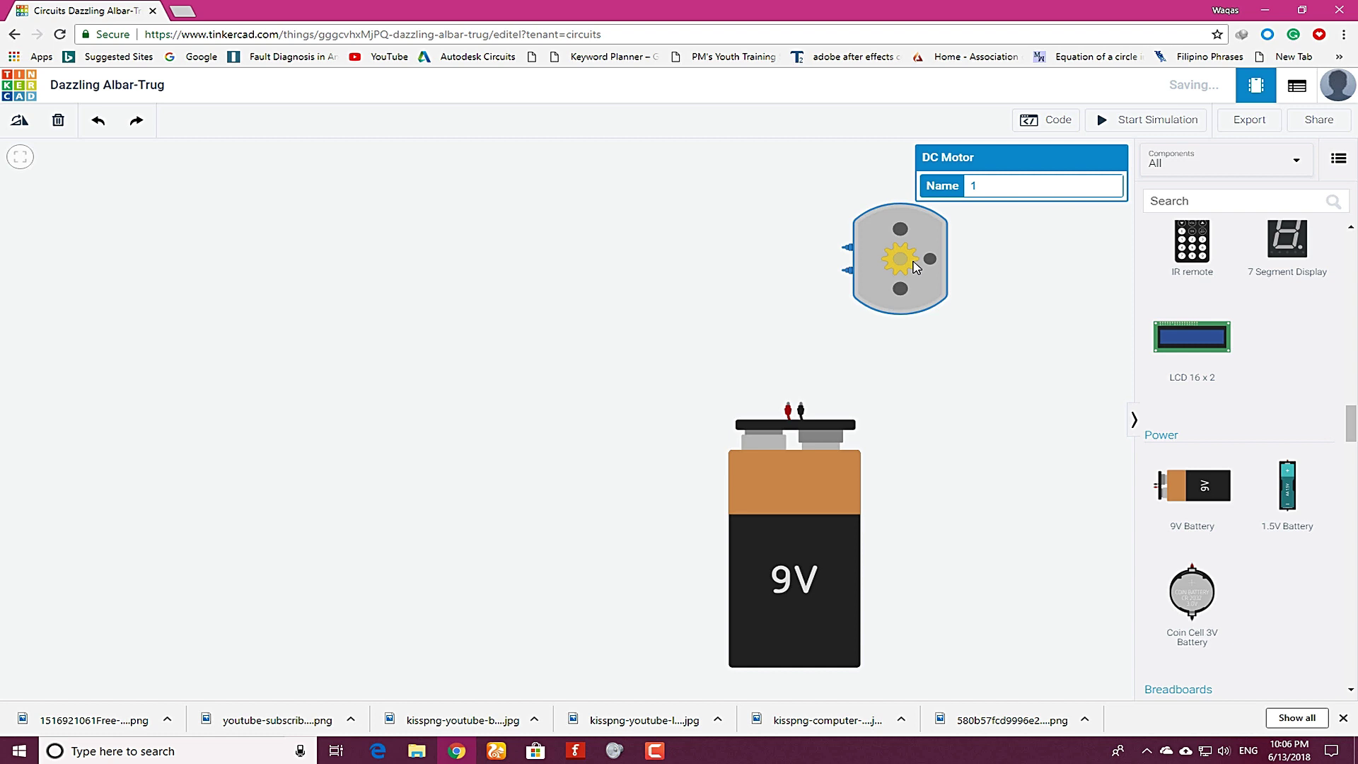
left_click_drag(882, 316, 886, 329)
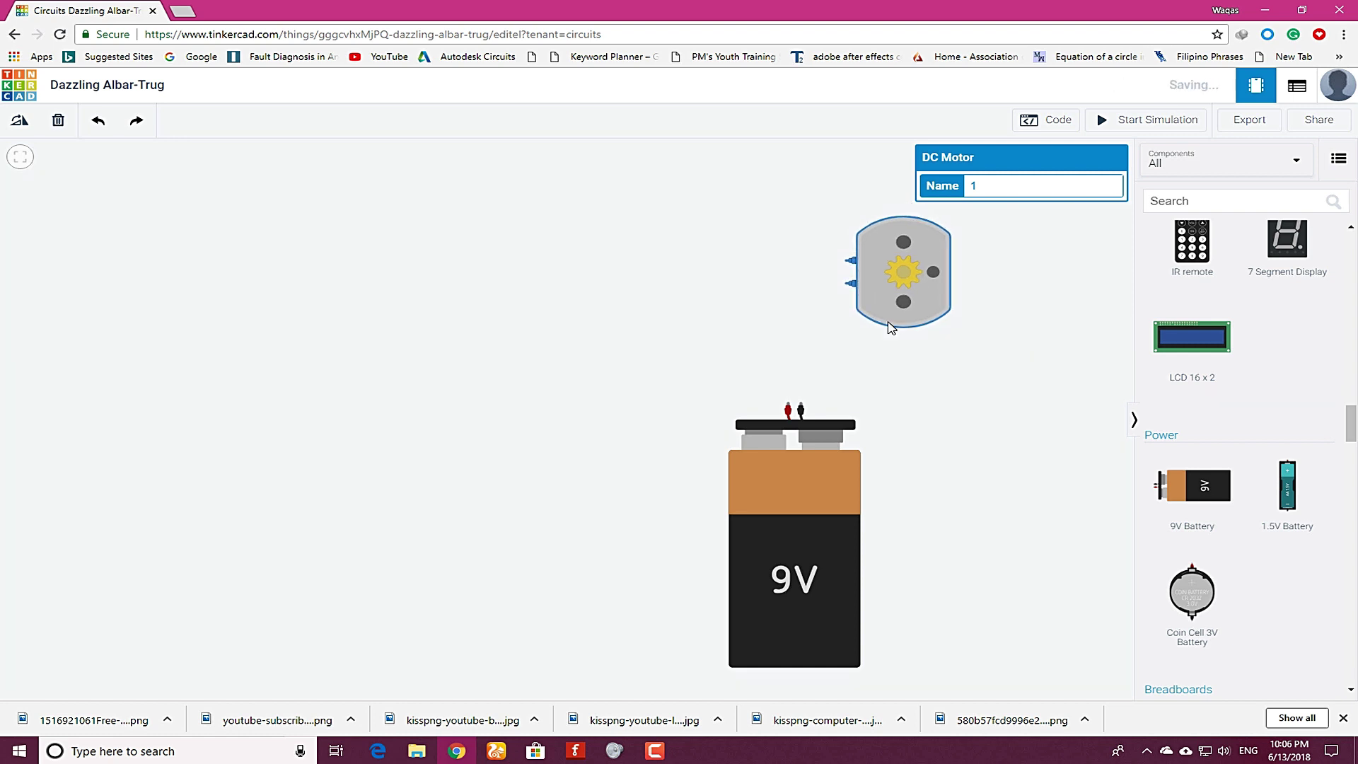
left_click(832, 295)
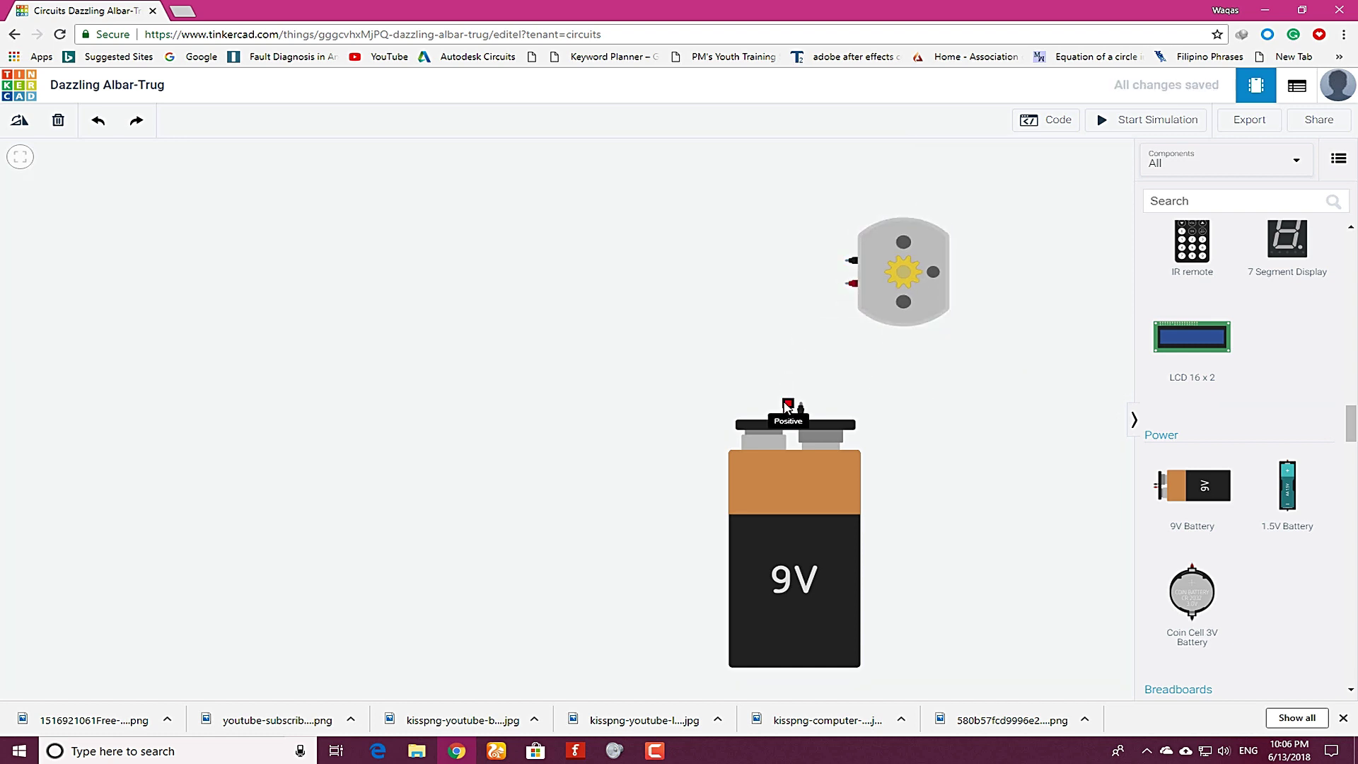
Wire the motor's two terminals to the 9V battery's positive and negative terminals
left_click(889, 295)
left_click(785, 485)
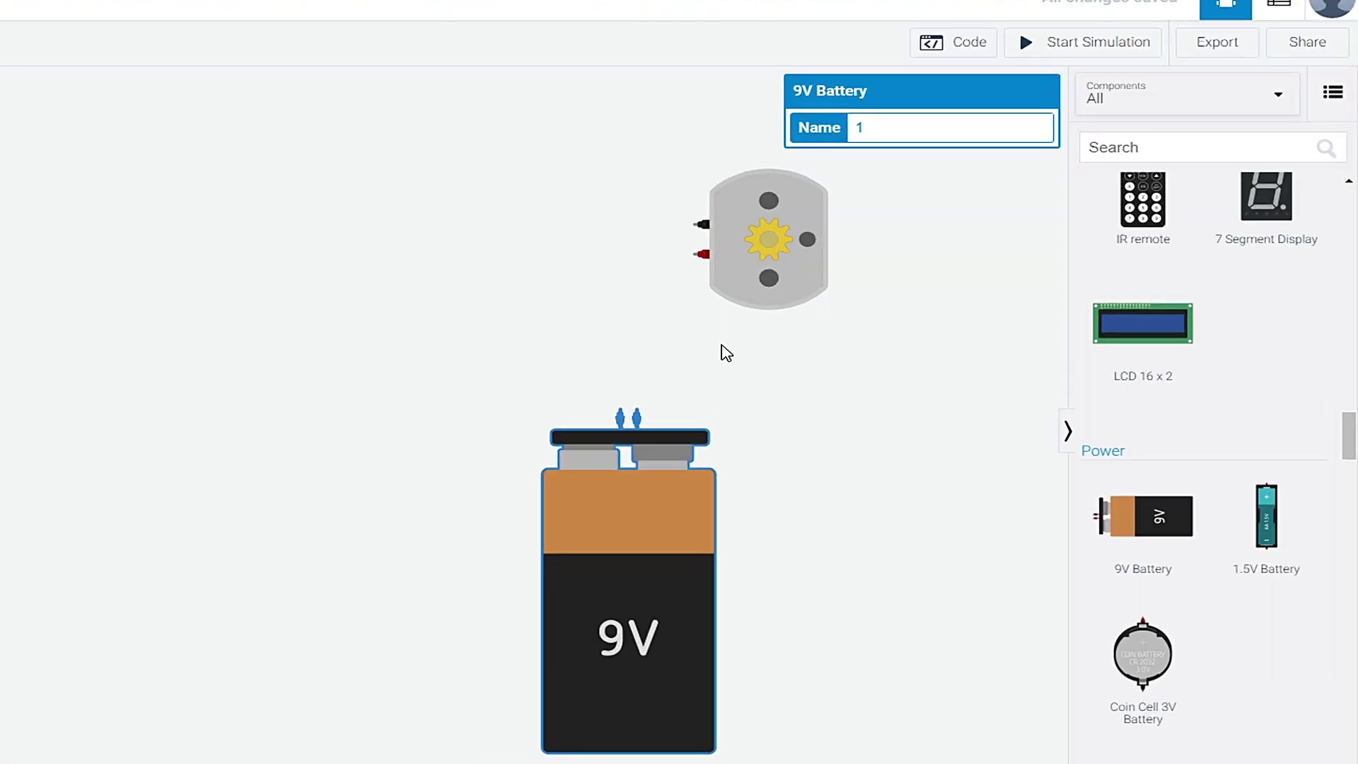
left_click(703, 254)
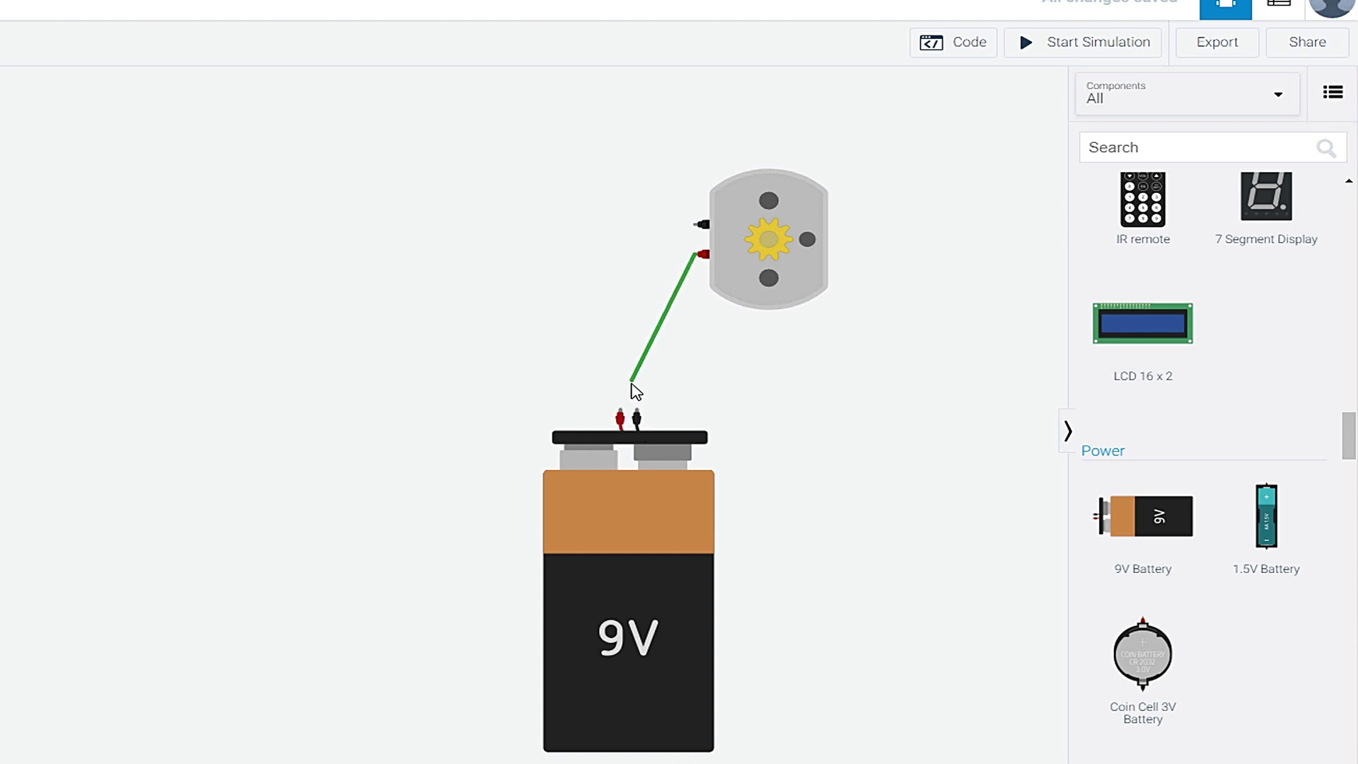
left_click(619, 411)
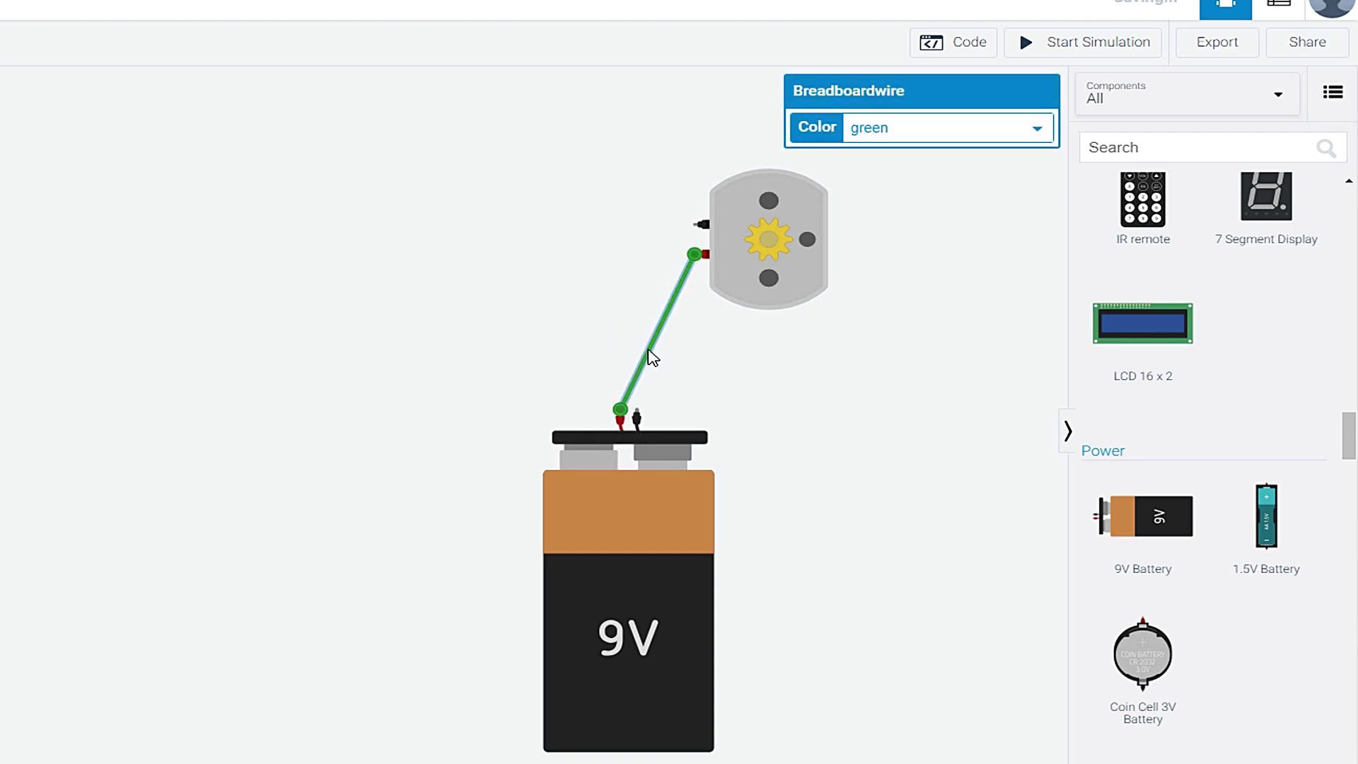
left_click_drag(649, 351, 620, 266)
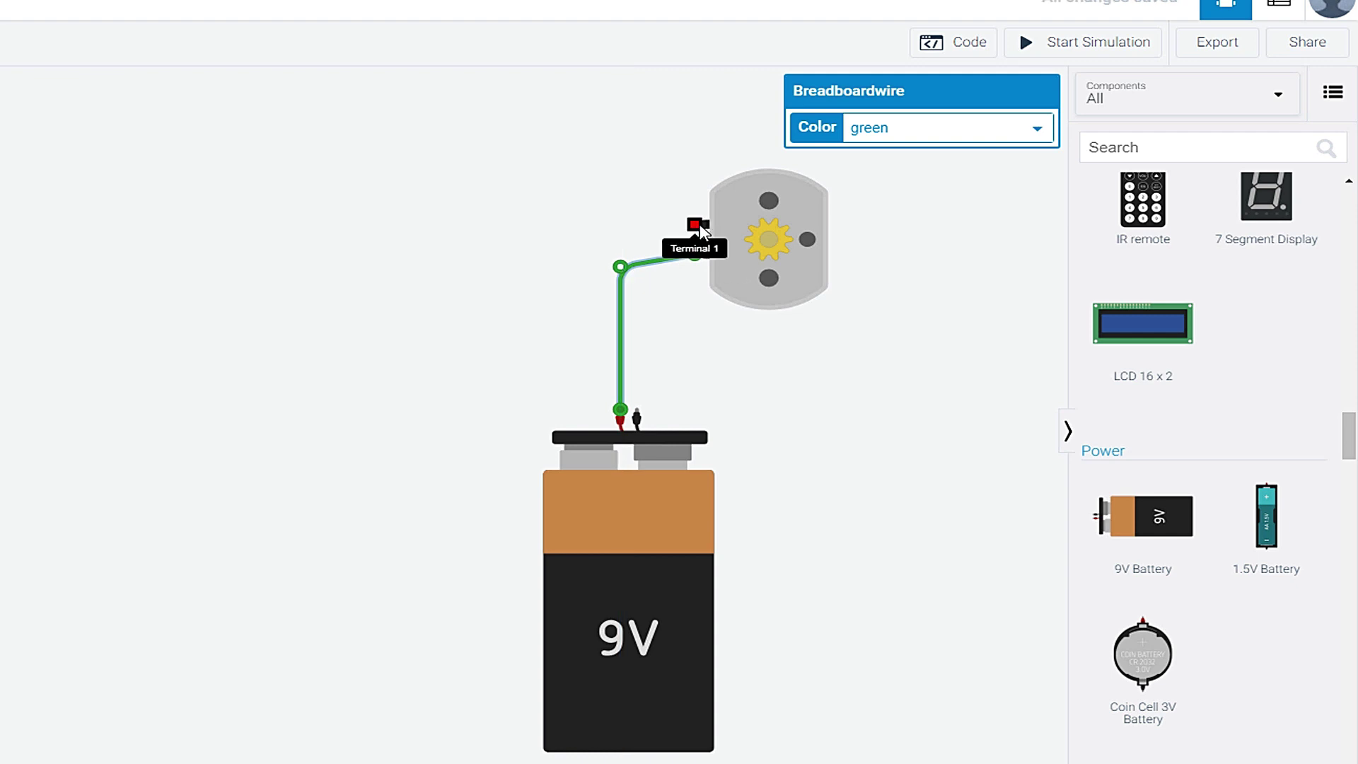
left_click(699, 226)
left_click(649, 225)
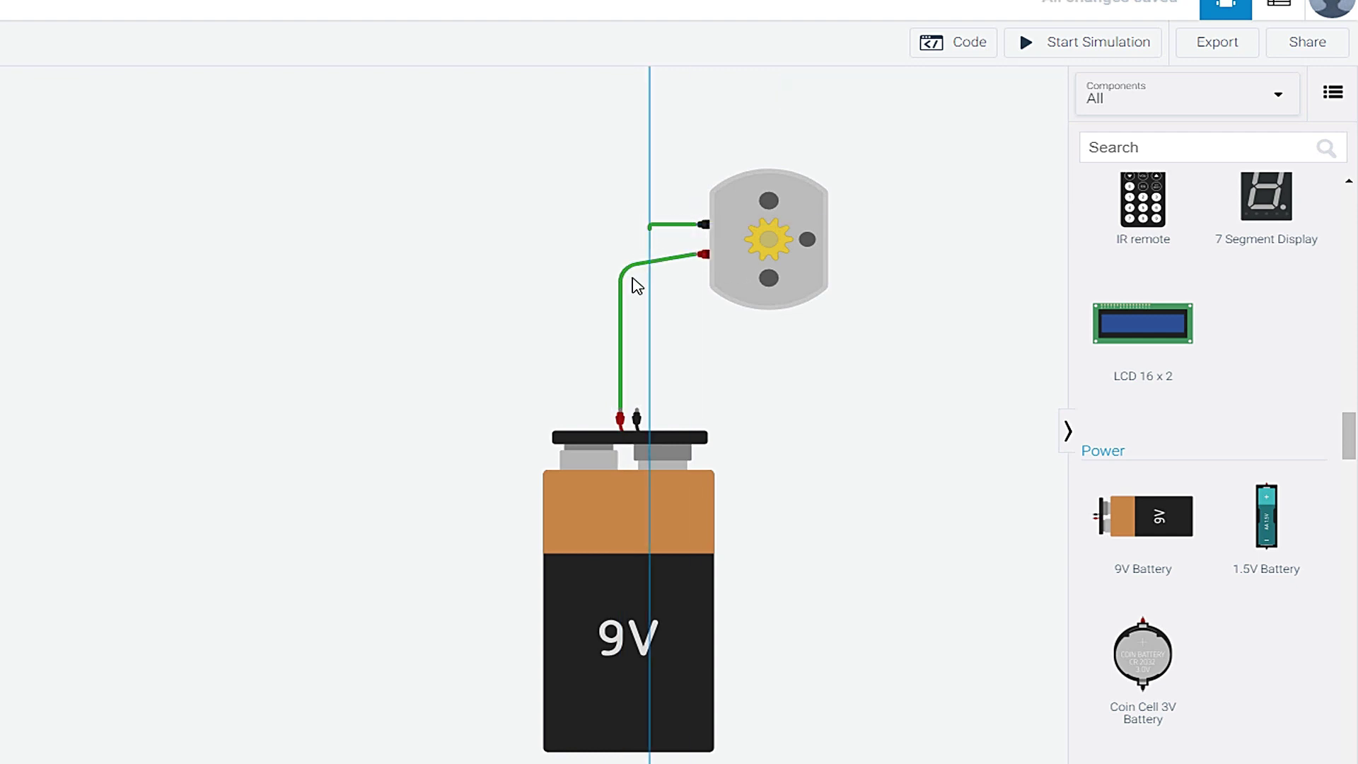
left_click(637, 410)
Colour the negative wire black and the positive wire red
left_click(891, 133)
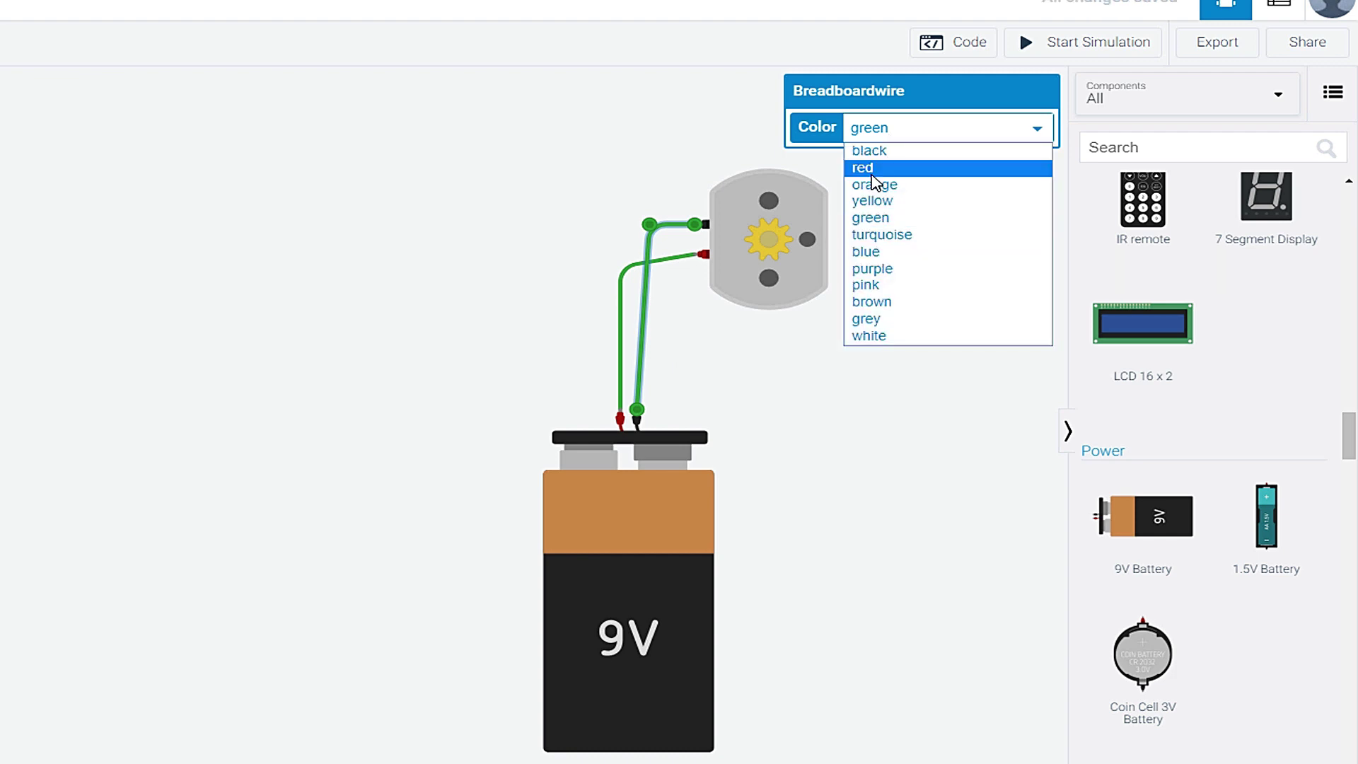
left_click(876, 151)
left_click(635, 267)
left_click(894, 134)
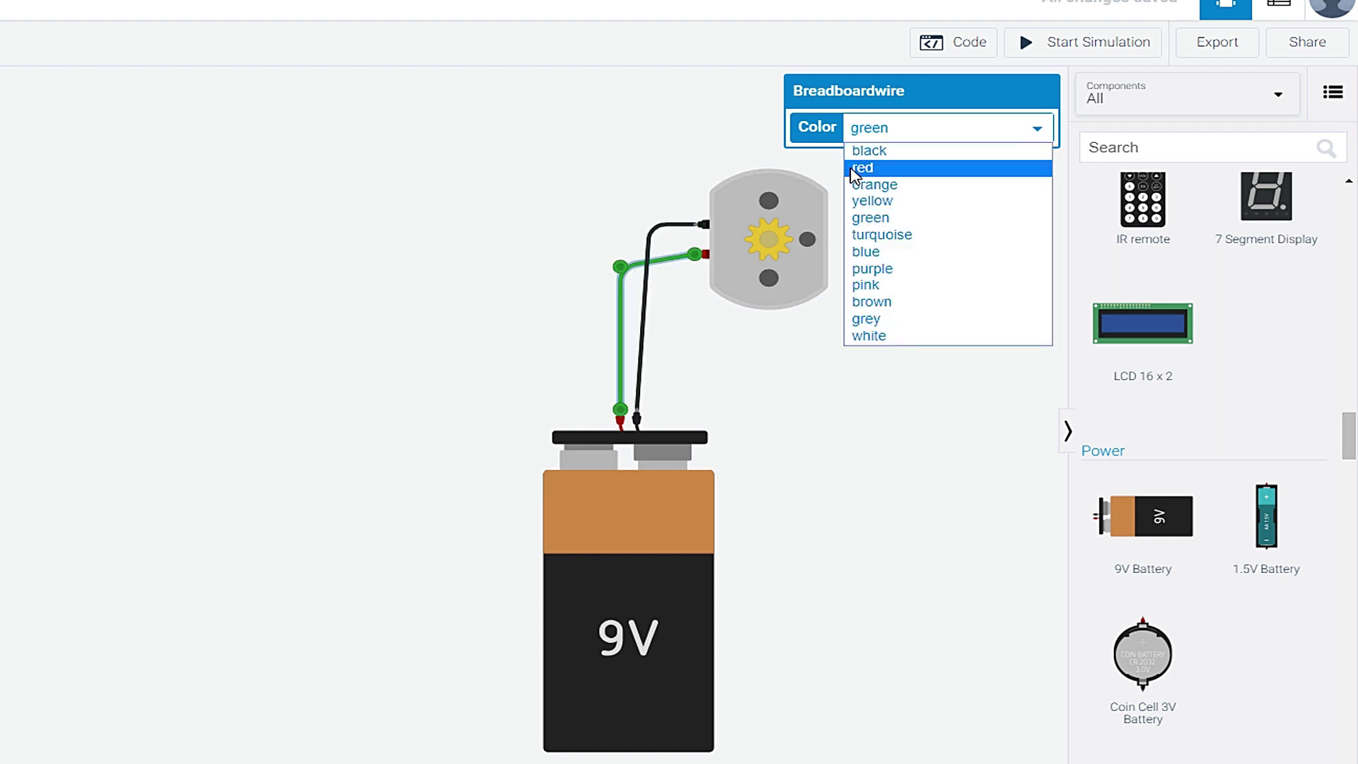
left_click(863, 167)
Rotate the DC motor with R and place it above the battery, terminals facing down
left_click(788, 274)
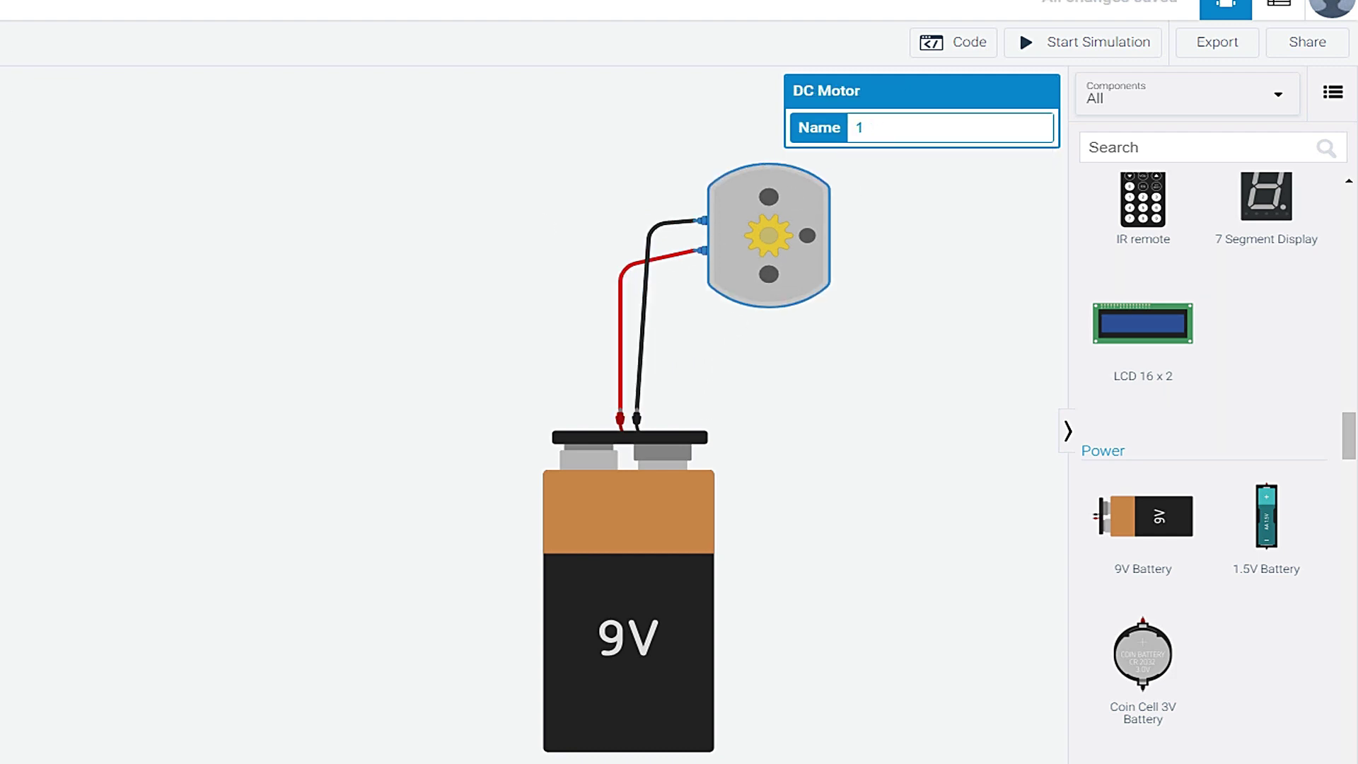
key("r")
key("r")
key("r")
key("r")
key("r")
key("r")
left_click_drag(788, 274, 575, 157)
key("r")
key("r")
key("r")
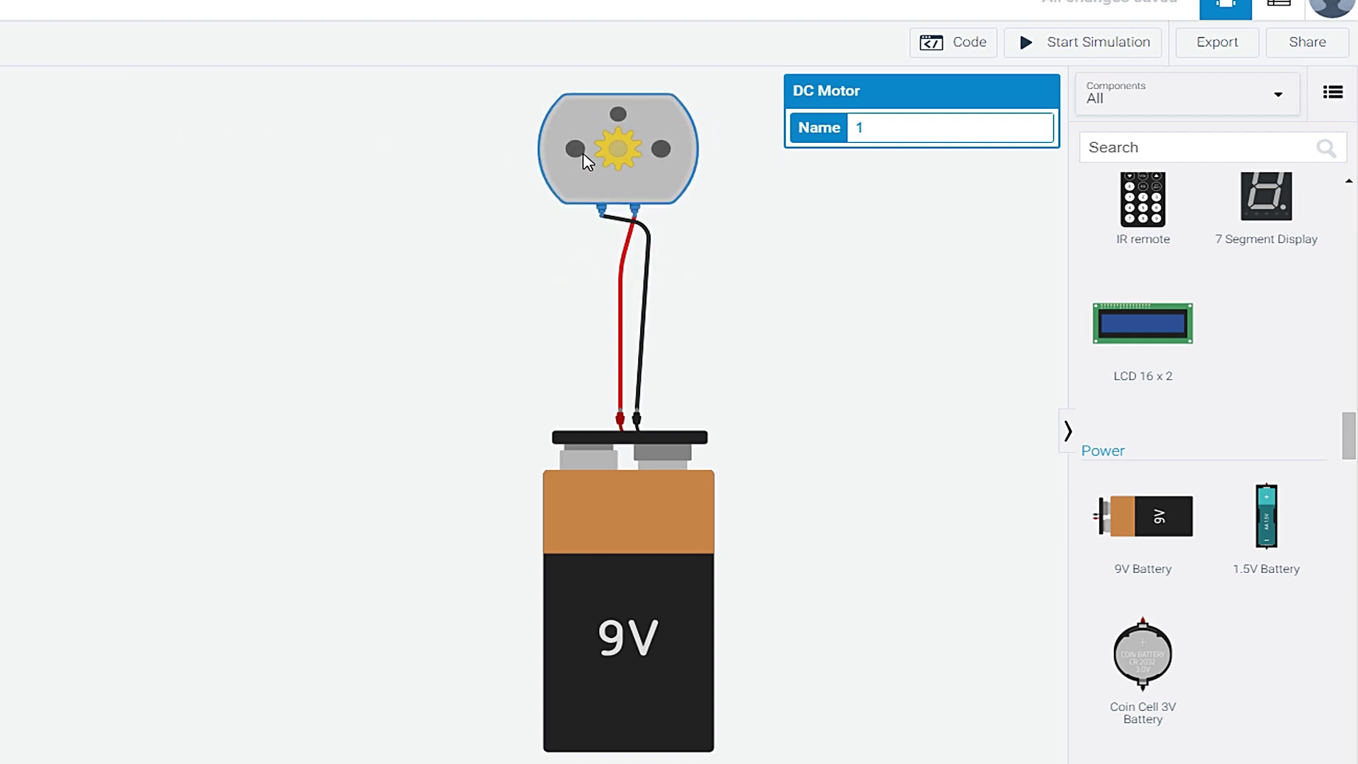
left_click(642, 625)
left_click(623, 178)
left_click(650, 244)
left_click(620, 278)
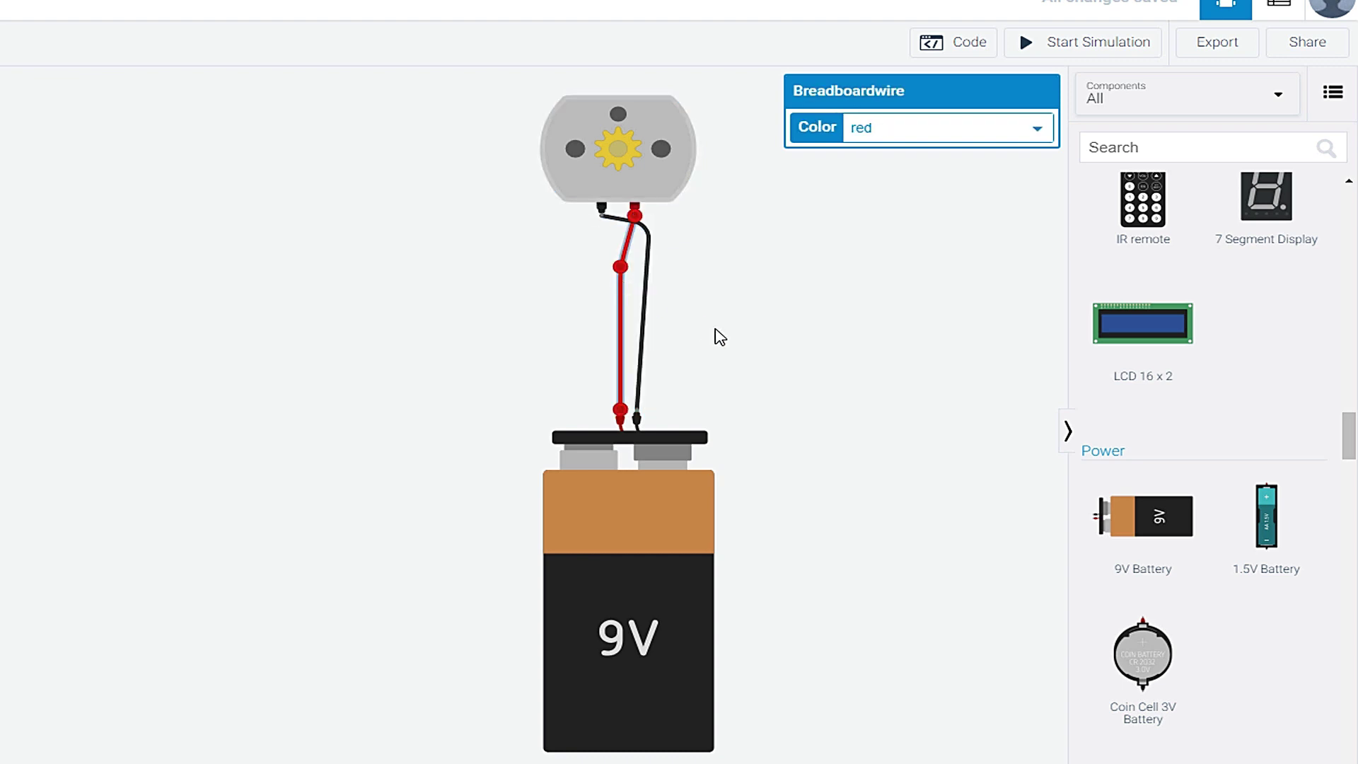
left_click(755, 346)
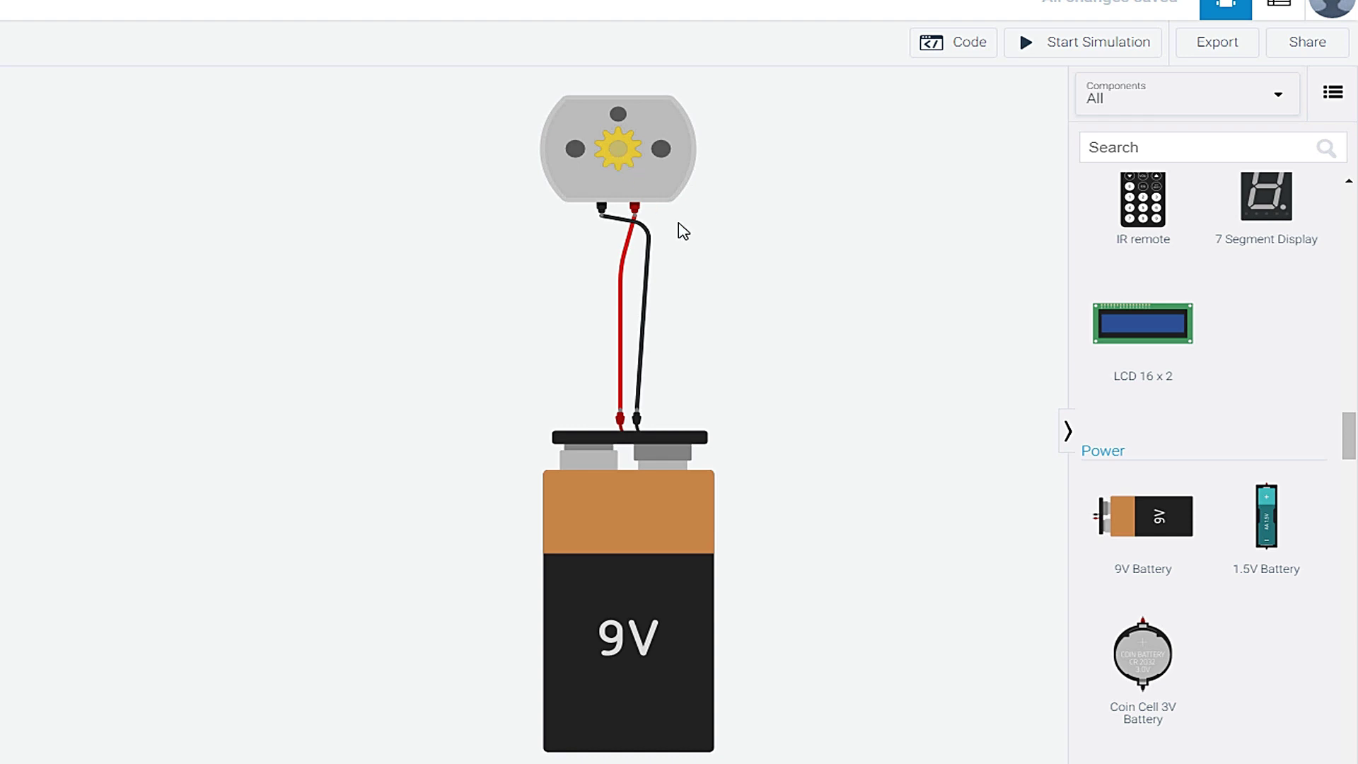
scroll(697, 342, "up", 5)
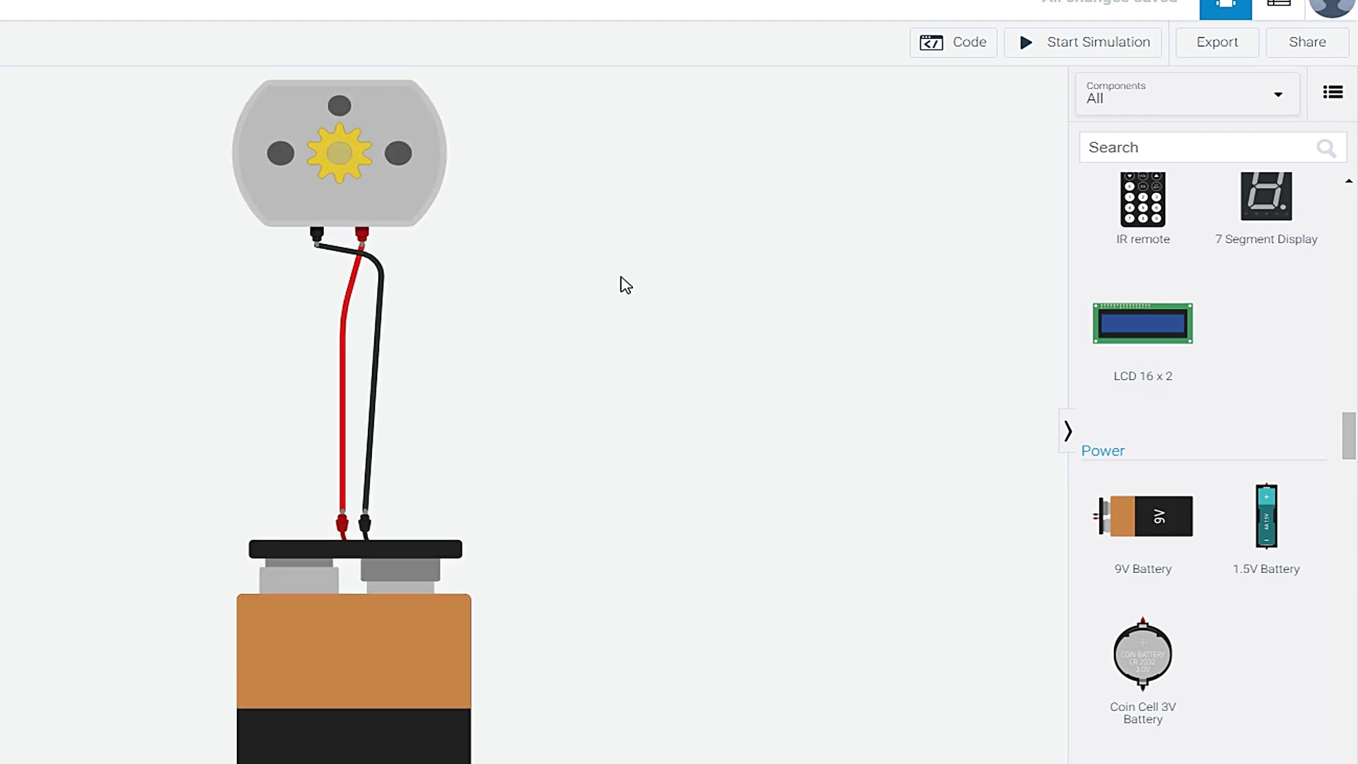
left_click_drag(626, 284, 748, 392)
scroll(691, 364, "up", 1)
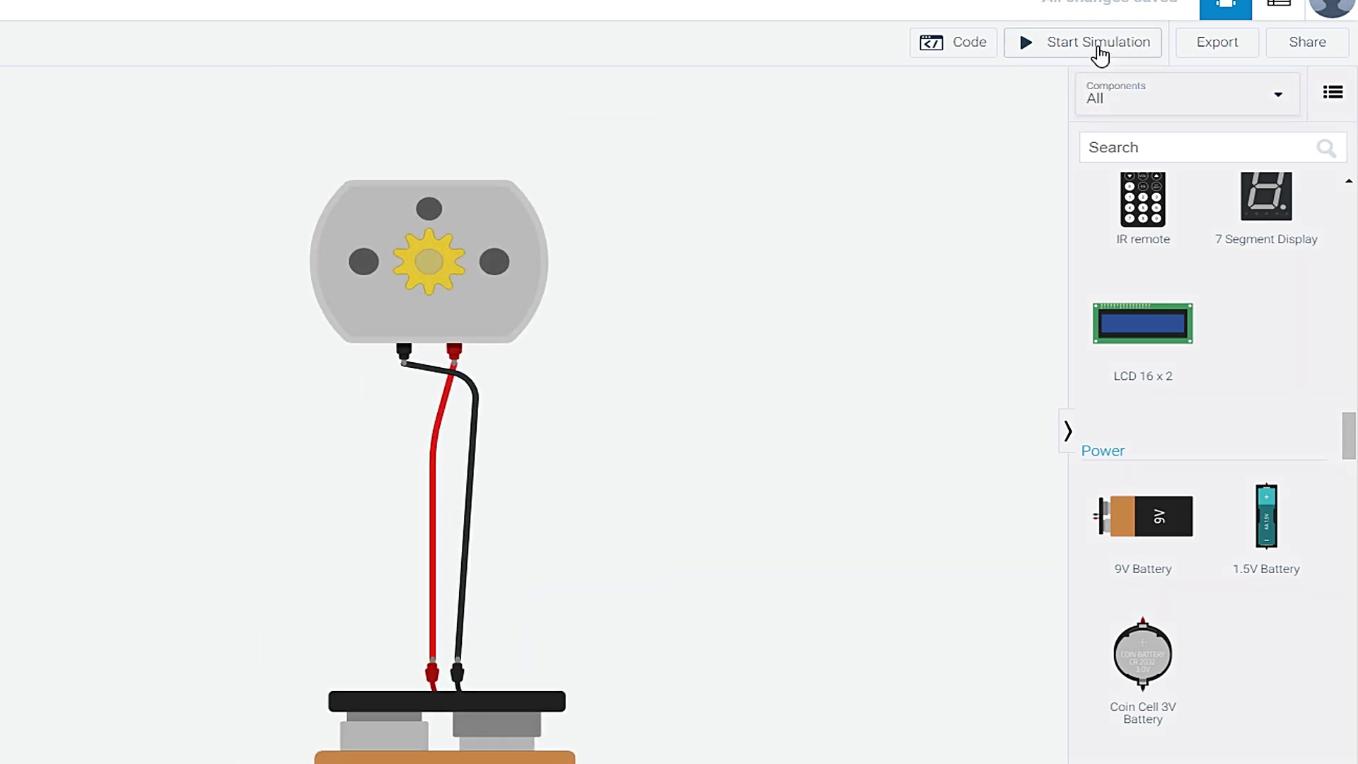
Run the simulation and zoom in on the DC motor spinning at 17568 rpm
left_click(1099, 44)
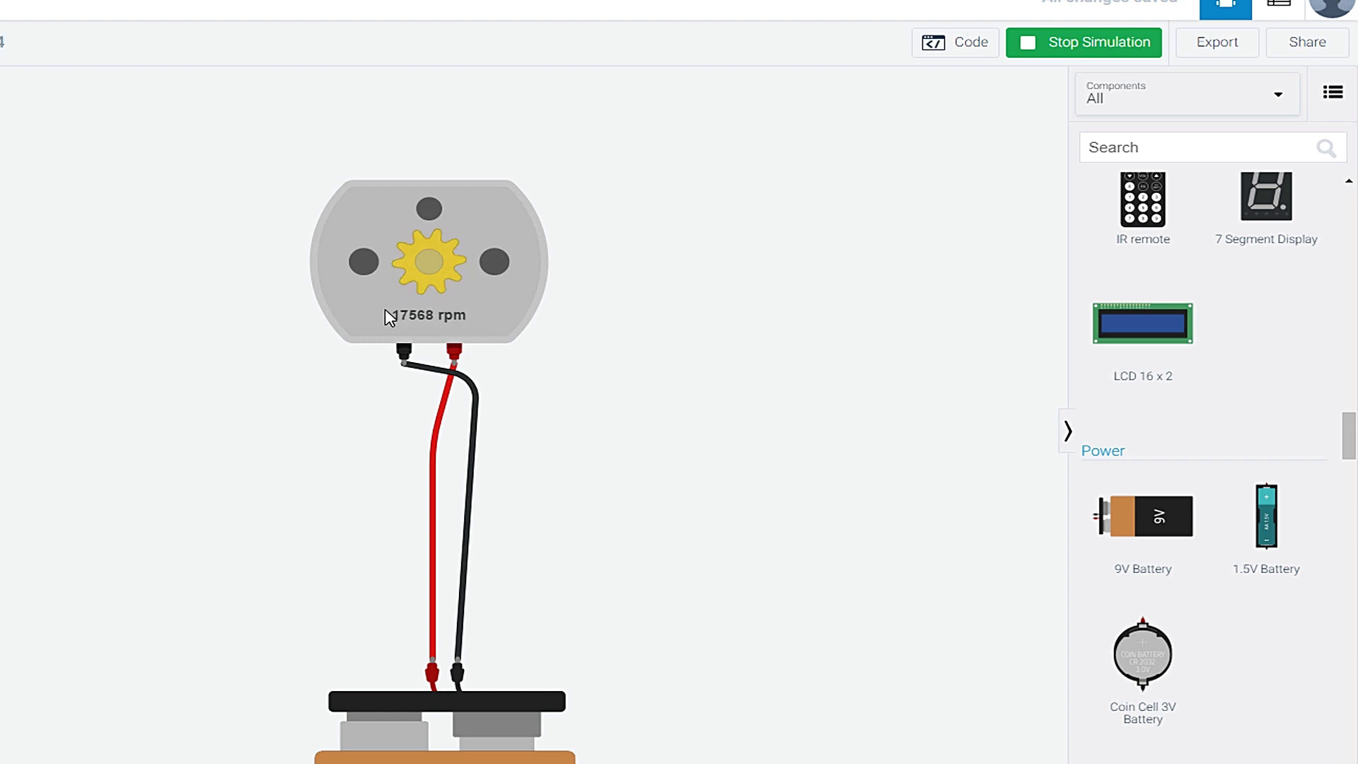
scroll(390, 318, "up", 5)
left_click(675, 375)
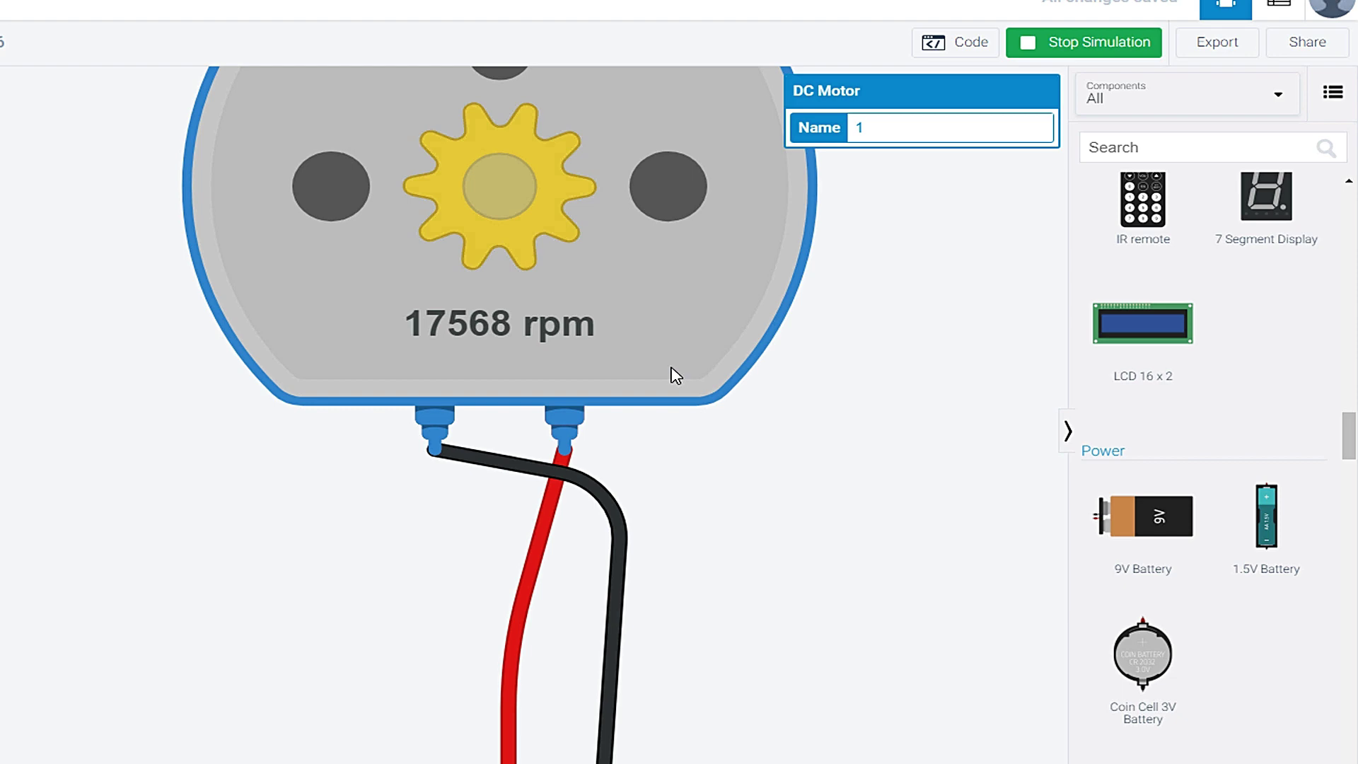
left_click_drag(913, 456, 884, 603)
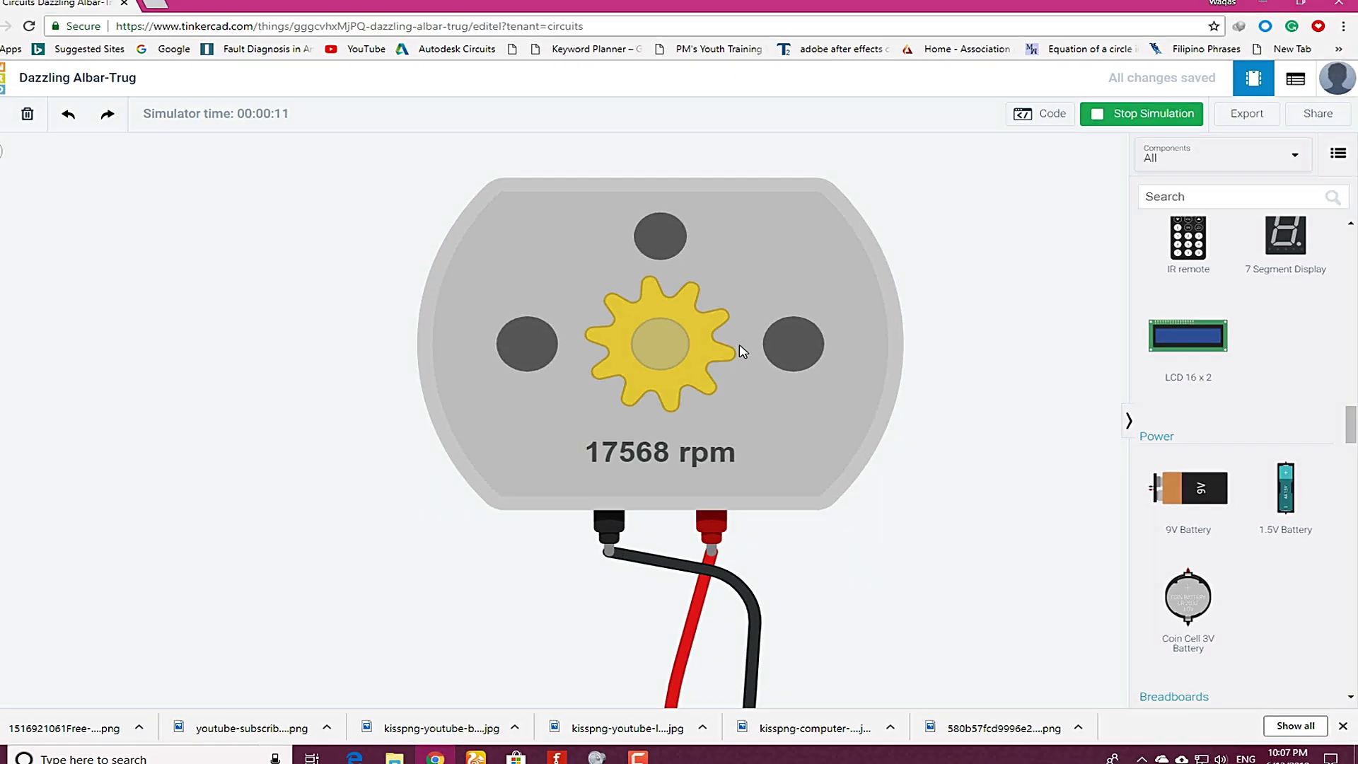
Stop the simulation and place a potentiometer beside the DC motor
left_click(1141, 113)
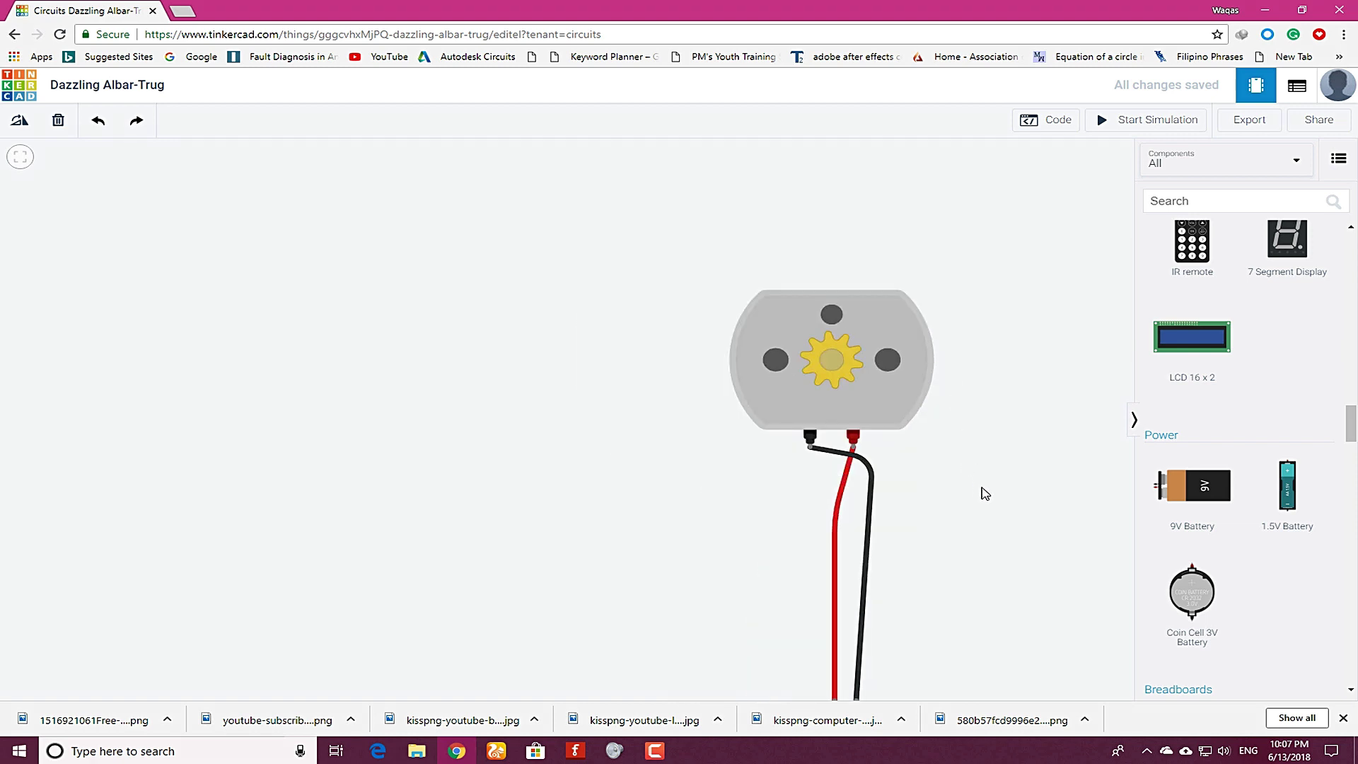
left_click_drag(984, 493, 885, 346)
scroll(885, 346, "down", 2)
scroll(1217, 482, "up", 3)
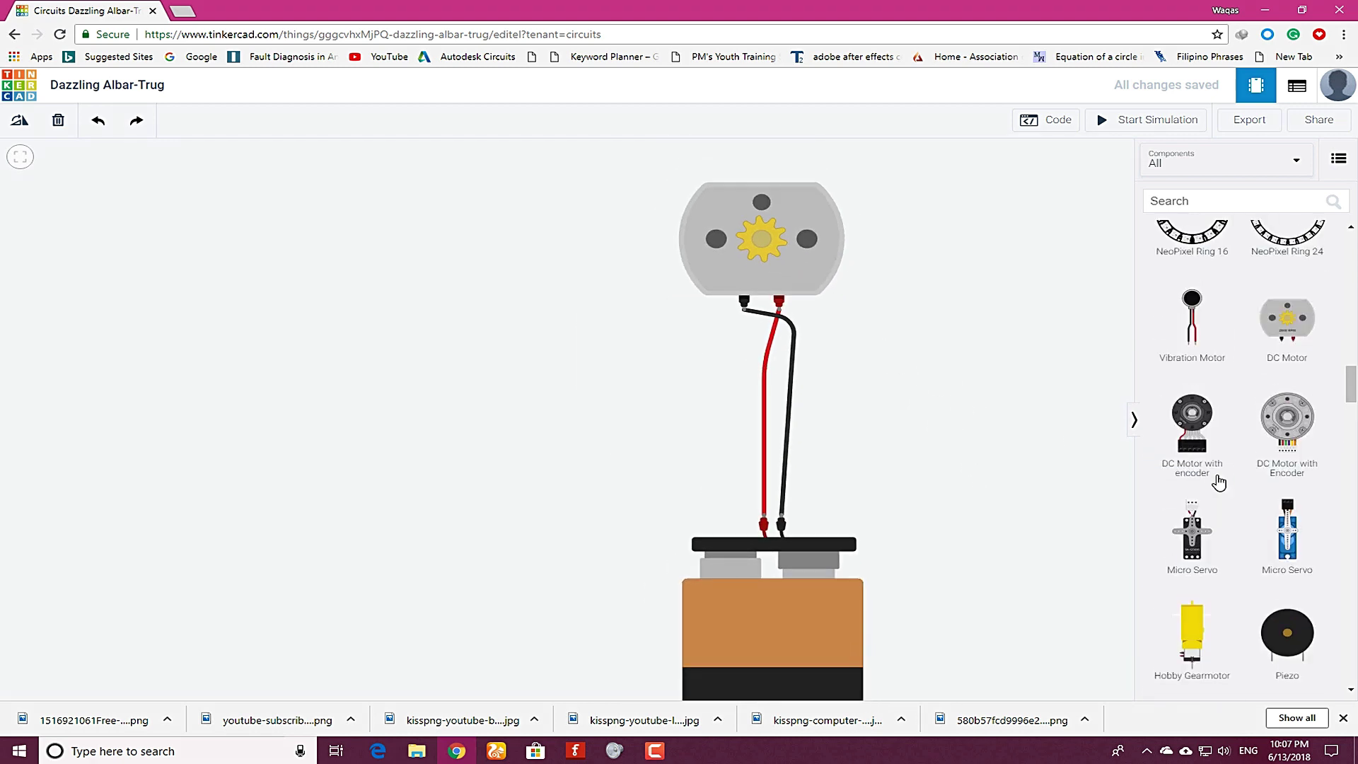
scroll(1218, 482, "up", 10)
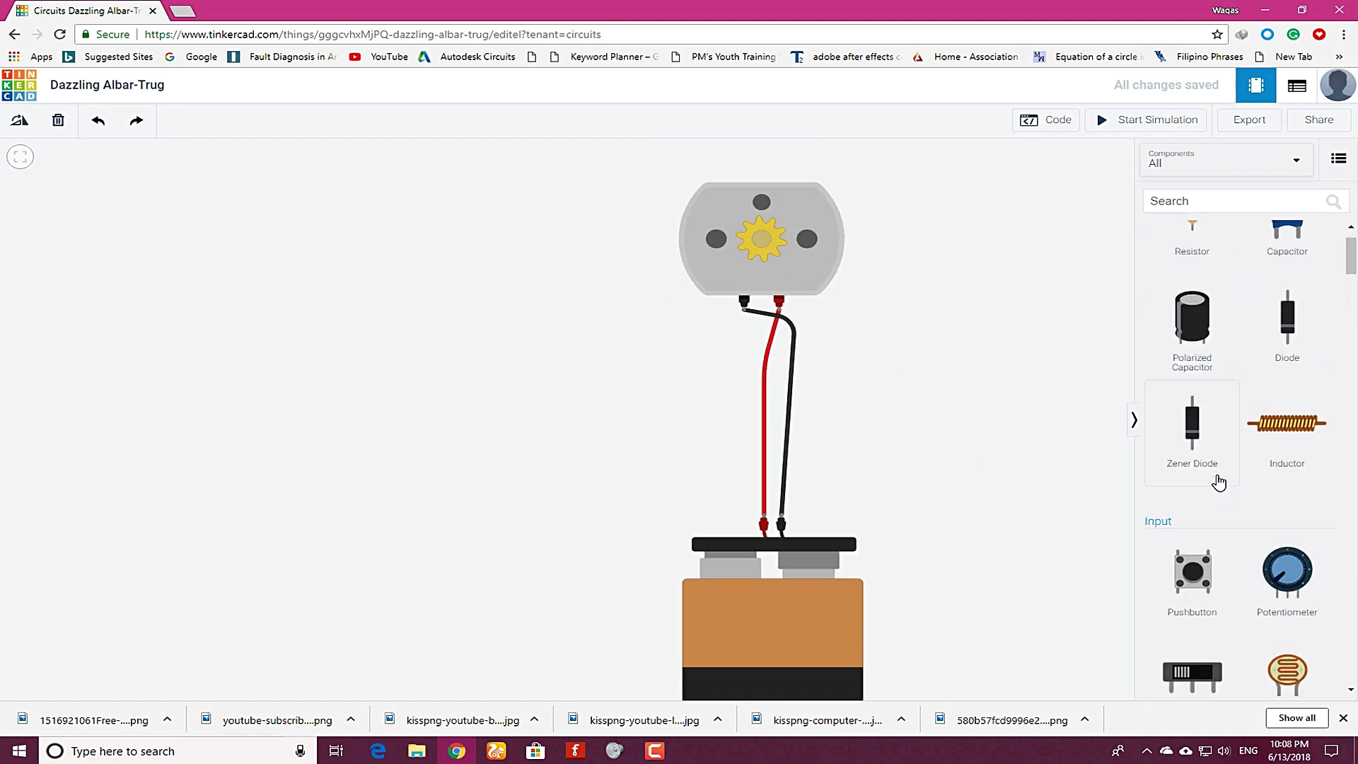
scroll(1221, 481, "up", 1)
scroll(1283, 401, "down", 4)
left_click_drag(1234, 400, 920, 409)
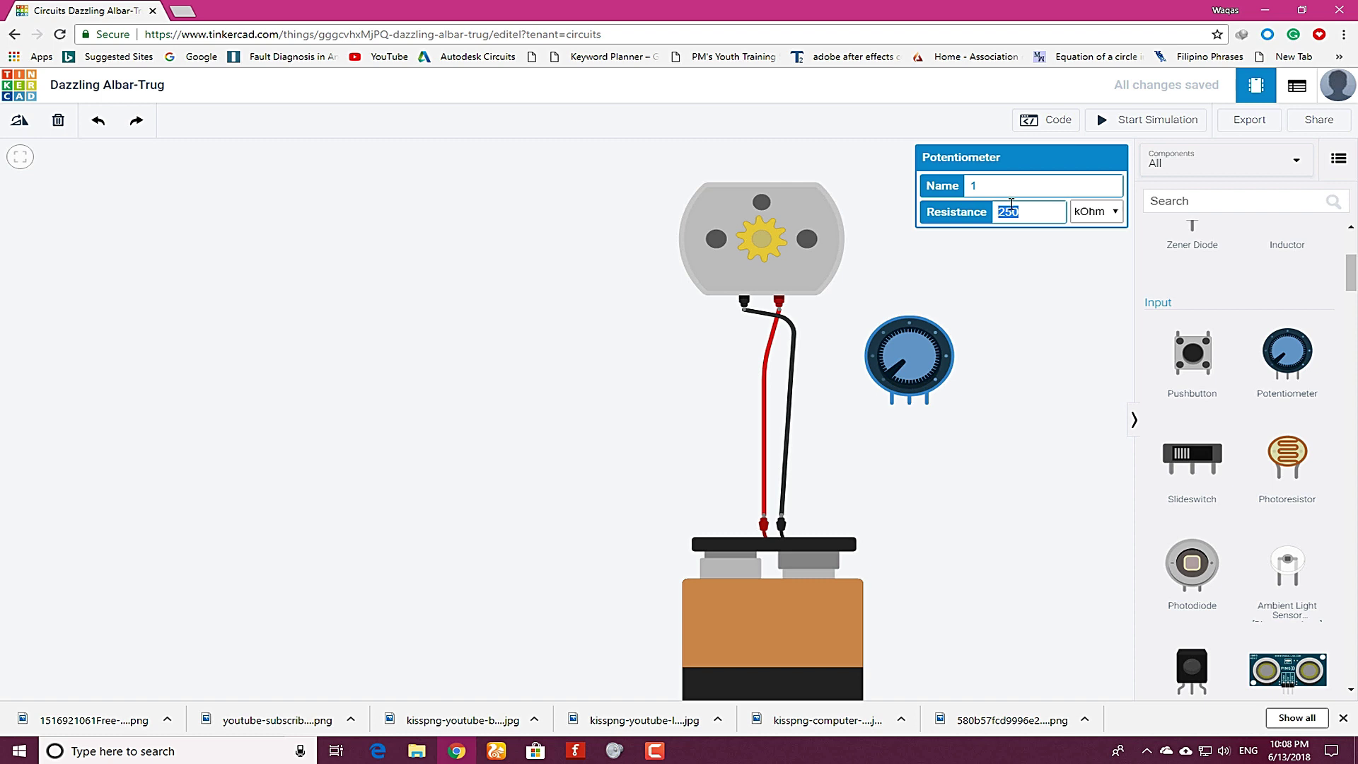
Show the potentiometer's properties with its 1 kOhm resistance and bring its pins into view
left_click(1029, 285)
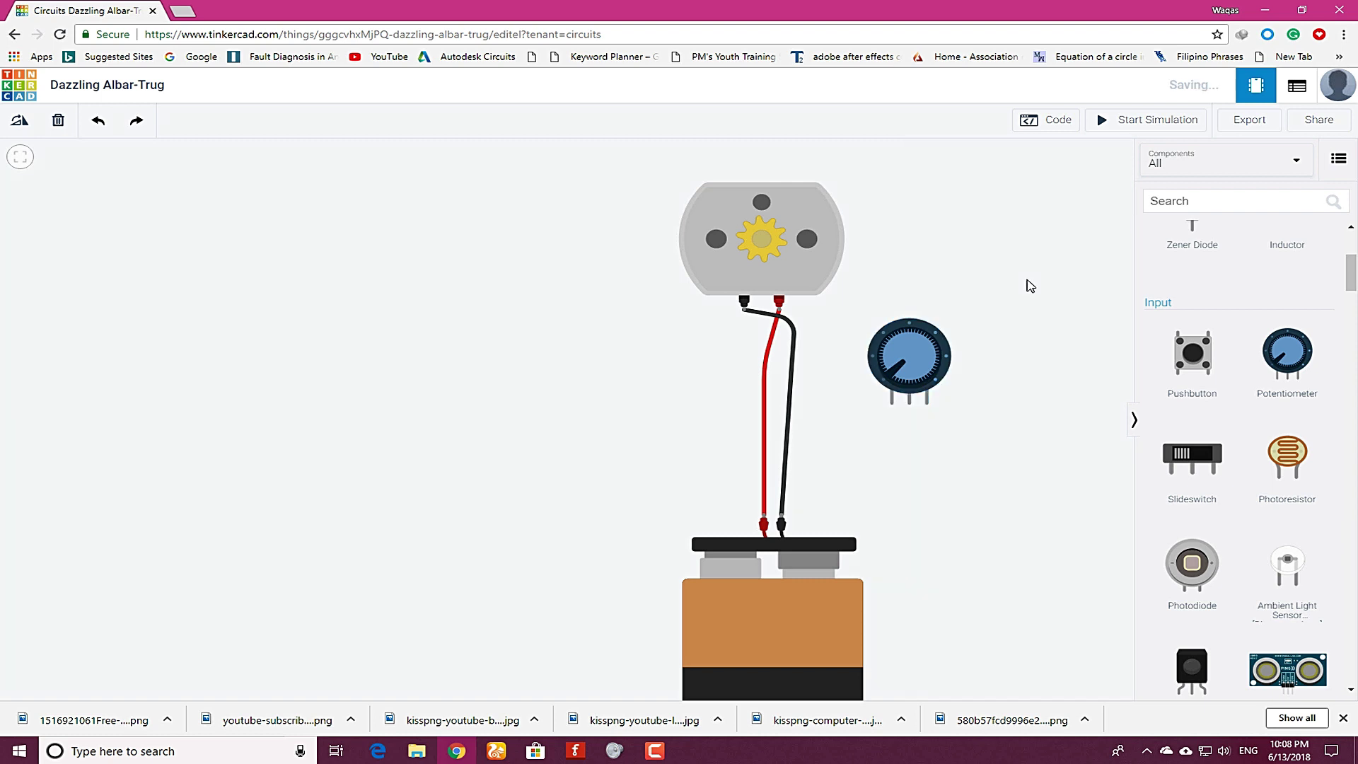
left_click(925, 344)
scroll(930, 413, "up", 5)
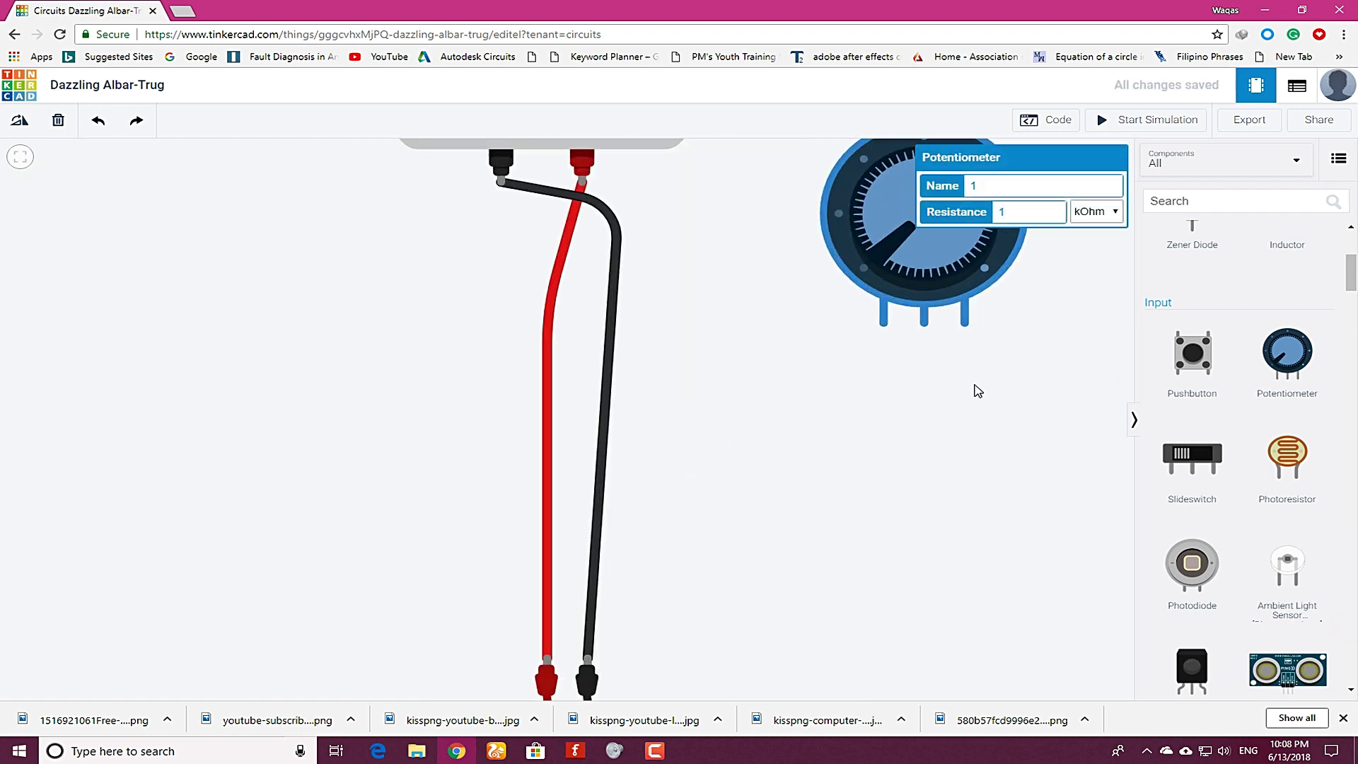
left_click_drag(978, 391, 868, 502)
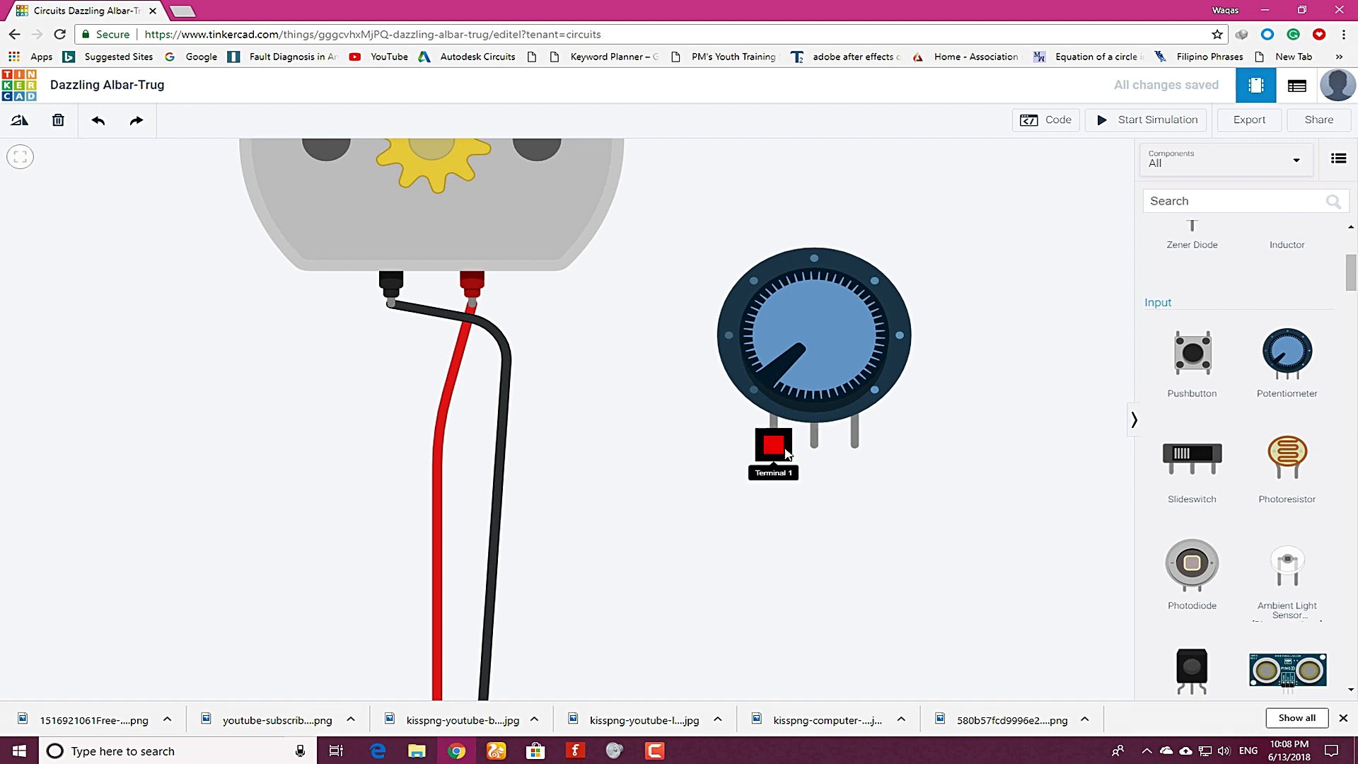
Delete the black motor-to-battery wire and rotate the potentiometer so its legs face right
left_click(804, 380)
scroll(690, 515, "down", 5)
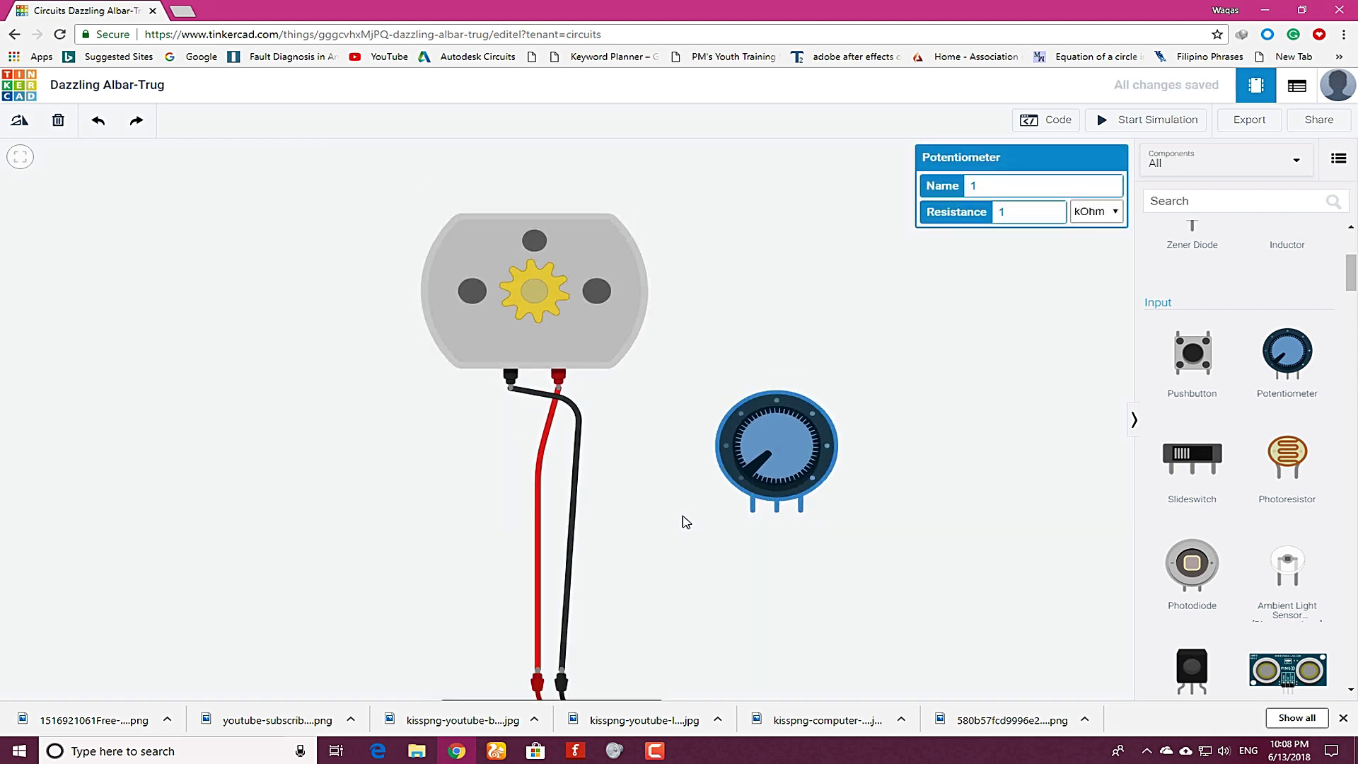
left_click_drag(890, 402, 818, 407)
left_click(760, 409)
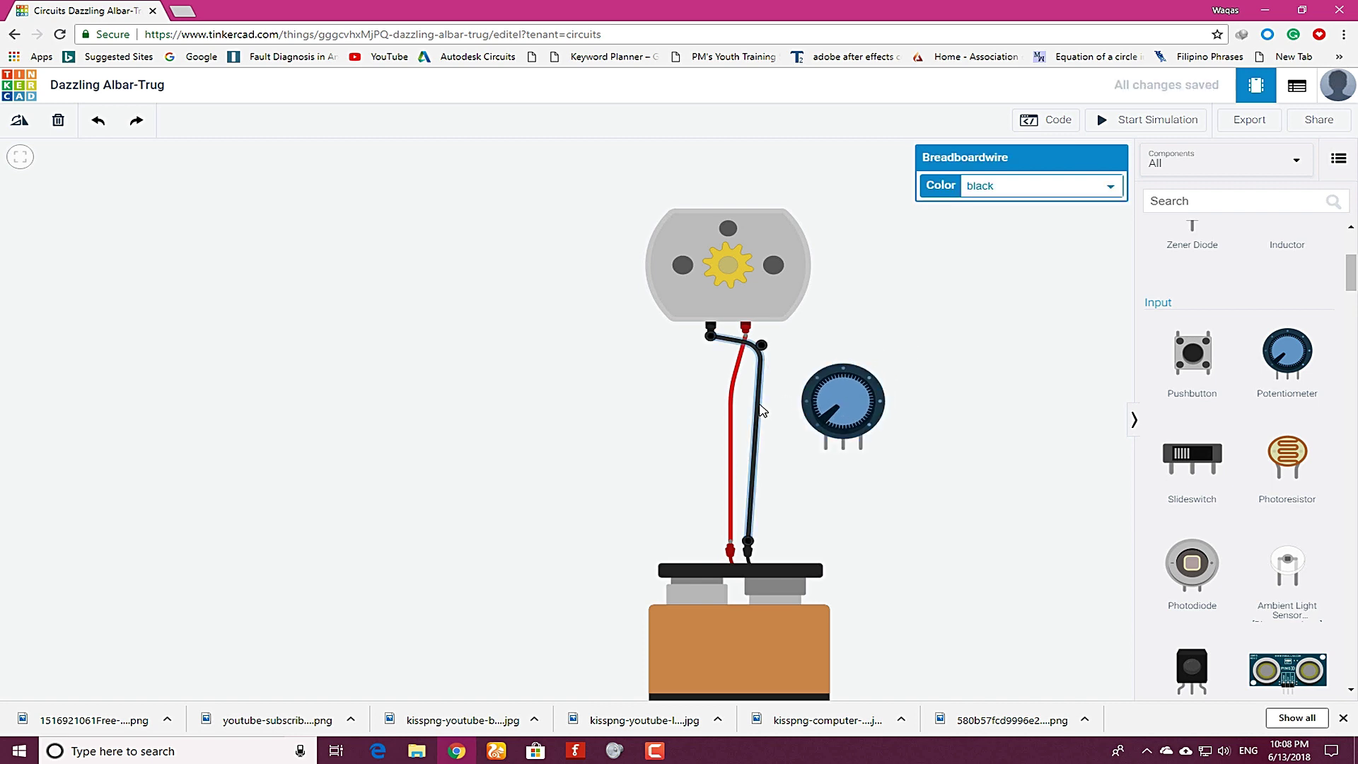
key("Delete")
left_click_drag(870, 410, 624, 409)
left_click(731, 442)
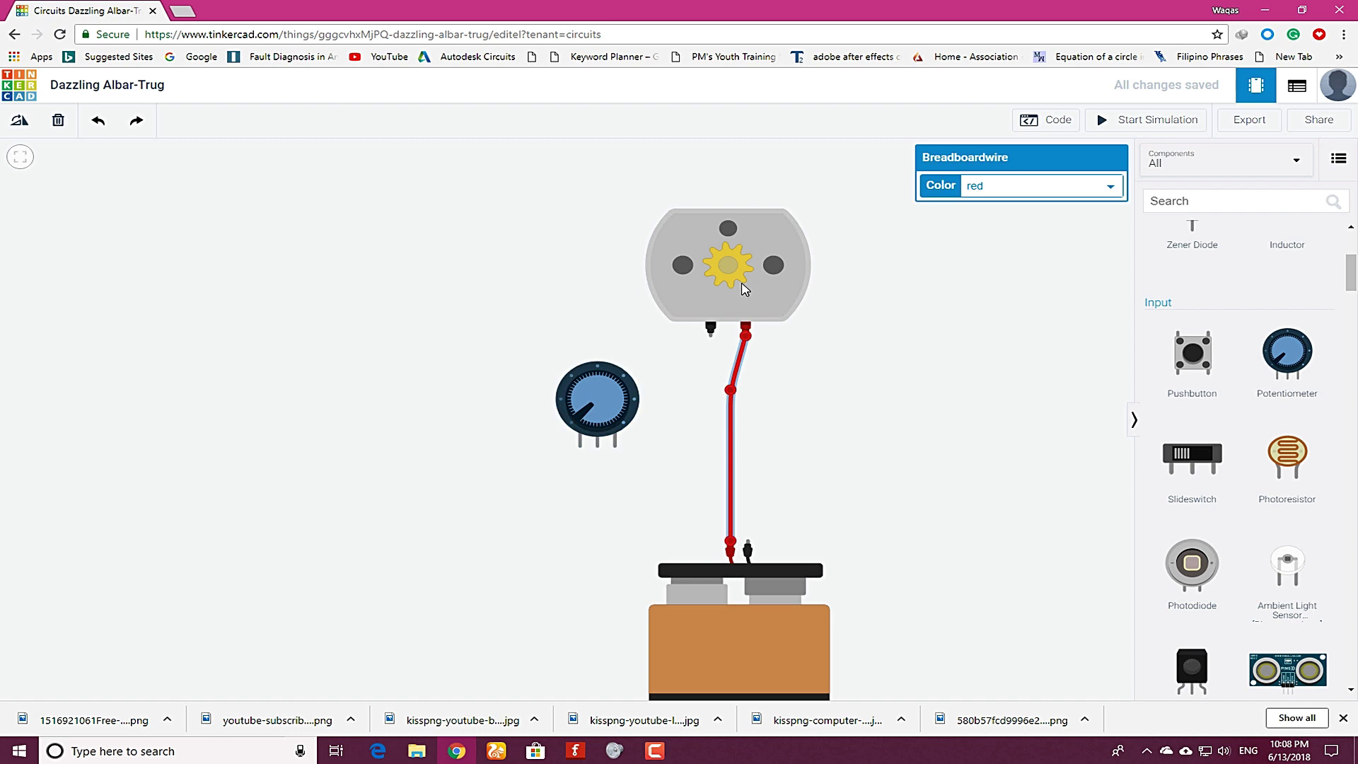
mouse_move(744, 287)
left_mouse_down()
mouse_move(760, 327)
mouse_move(719, 322)
mouse_move(728, 275)
left_mouse_up()
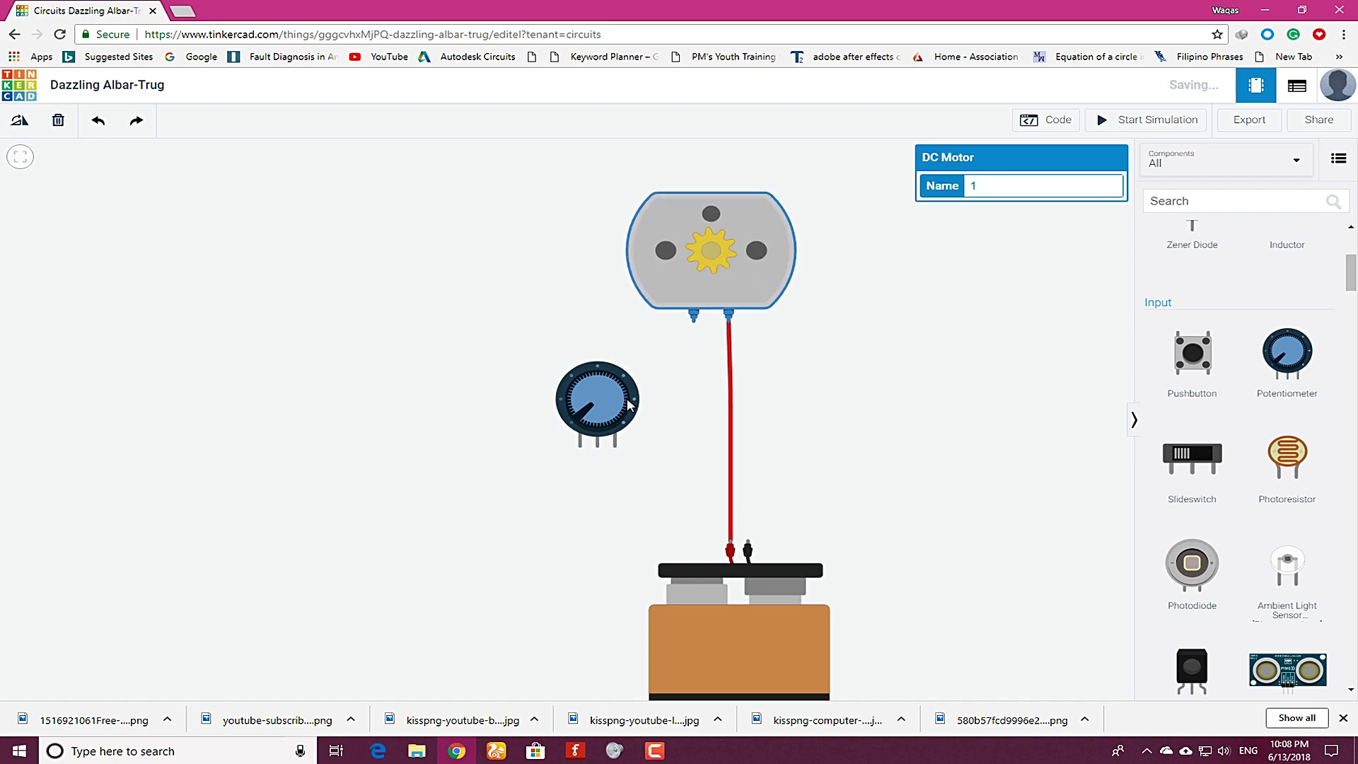
left_click_drag(630, 405, 659, 406)
left_click(19, 126)
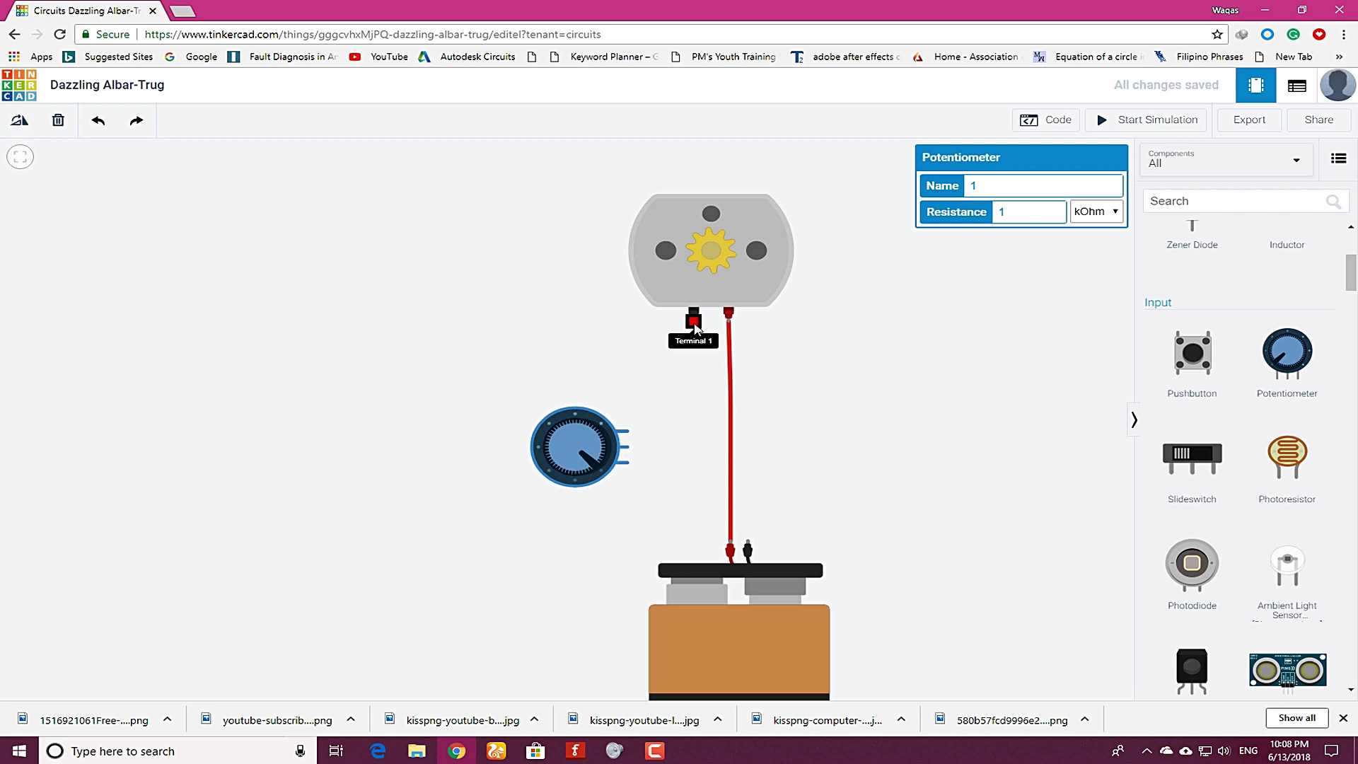
Wire the motor's negative terminal to a potentiometer terminal with a black wire
mouse_move(693, 313)
left_mouse_down()
mouse_move(665, 424)
mouse_move(640, 433)
left_mouse_up()
left_click(640, 433)
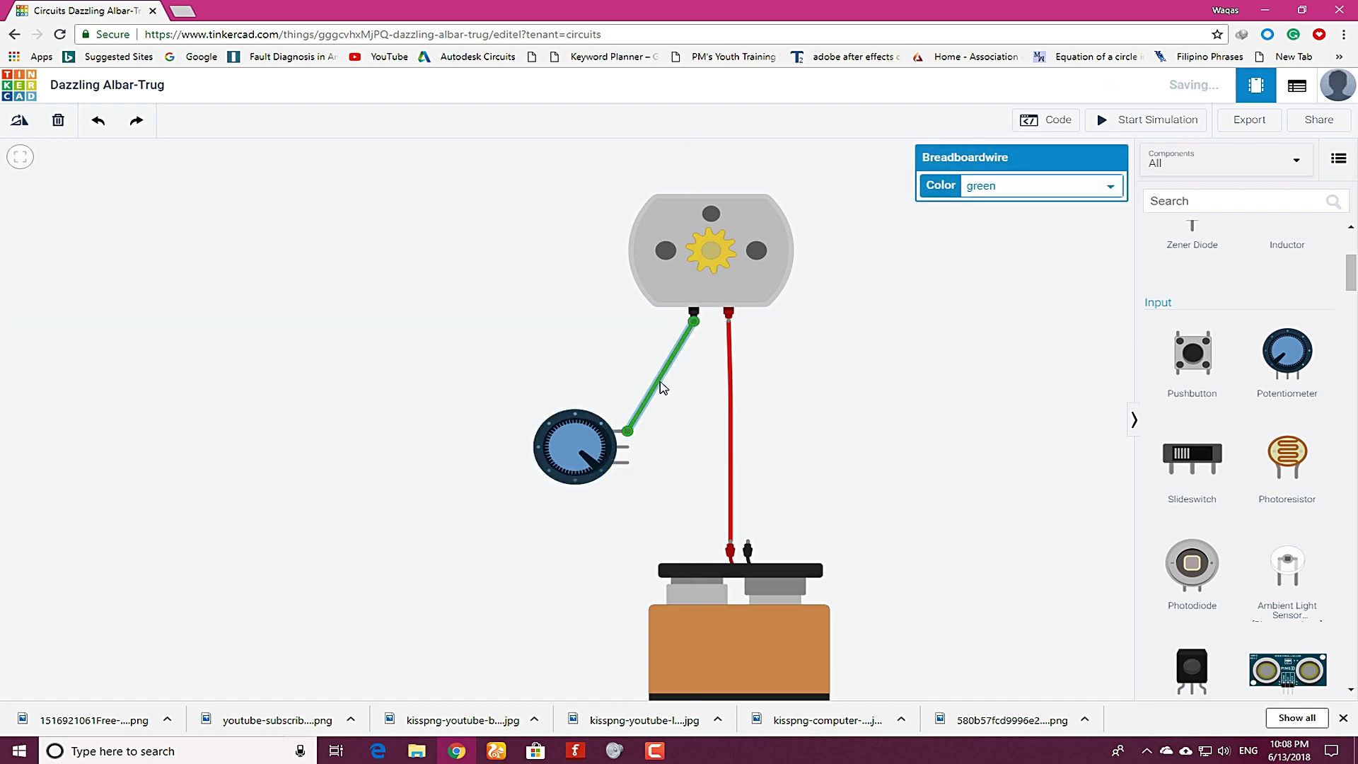
left_click_drag(660, 383, 695, 393)
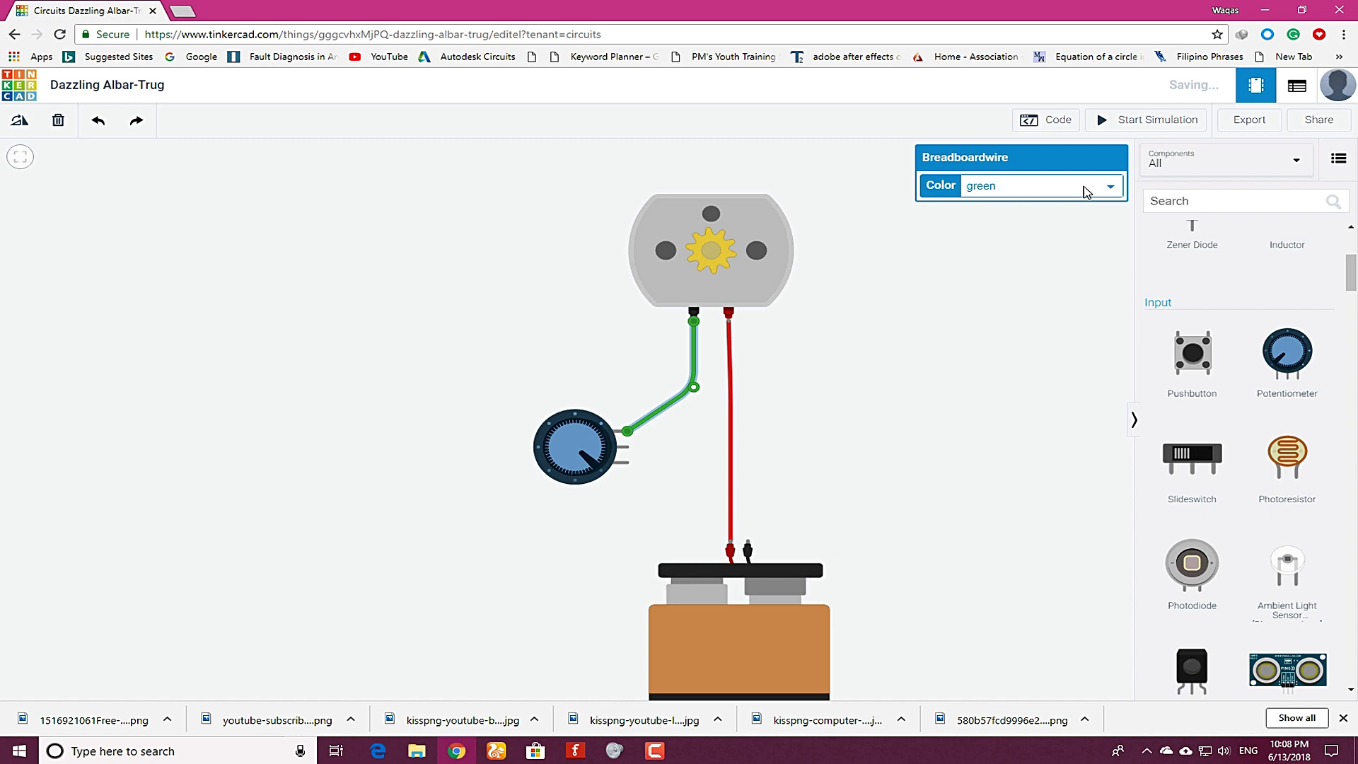
left_click(1106, 186)
left_click(983, 202)
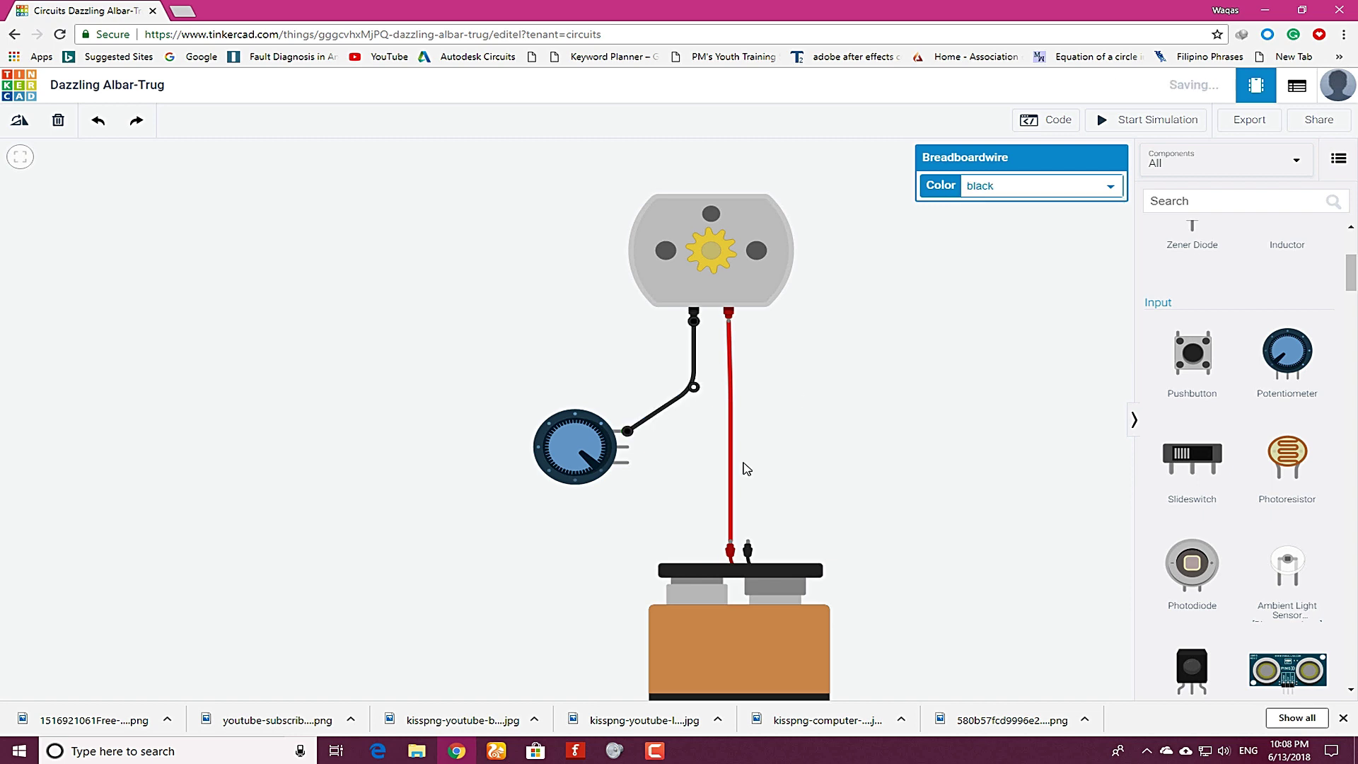
Wire the potentiometer's wiper to the battery's negative terminal with a black wire
left_click(628, 446)
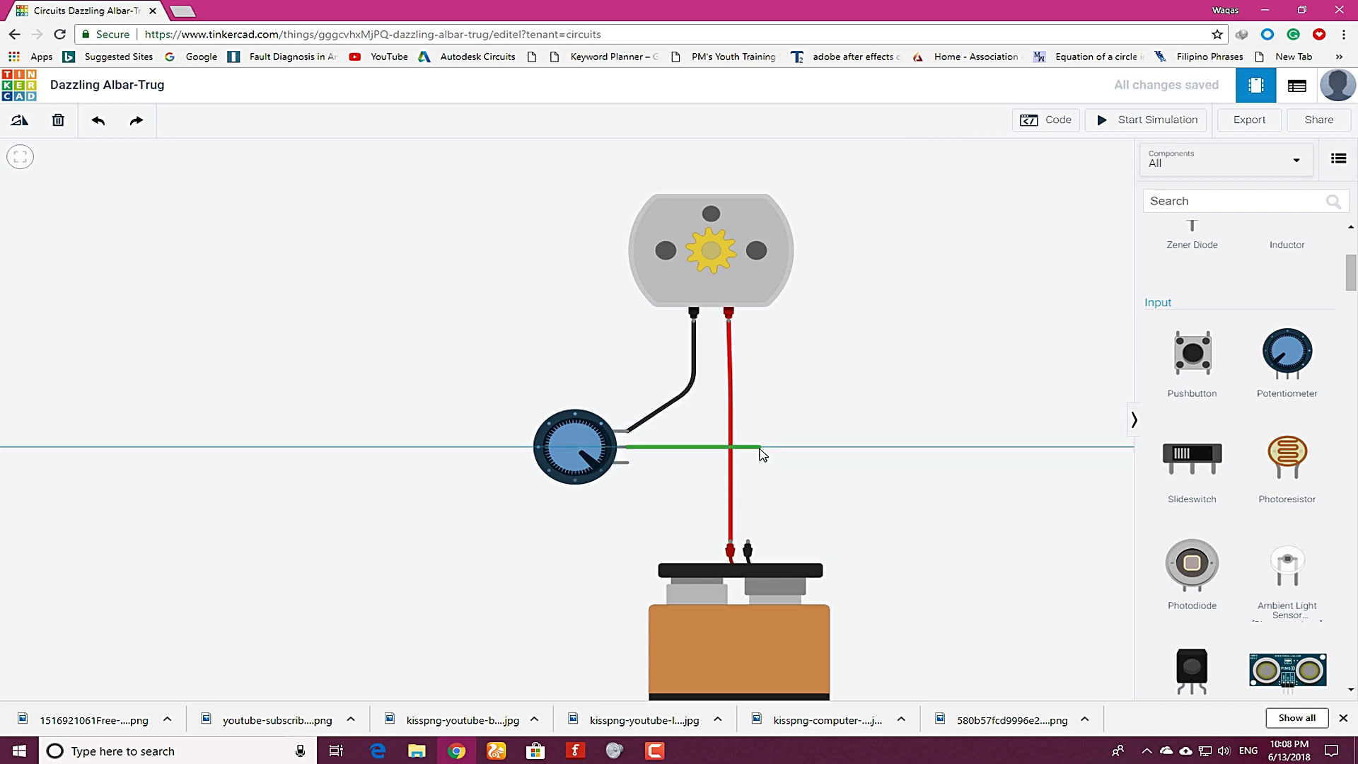
left_click(758, 446)
left_click(748, 550)
left_click(990, 186)
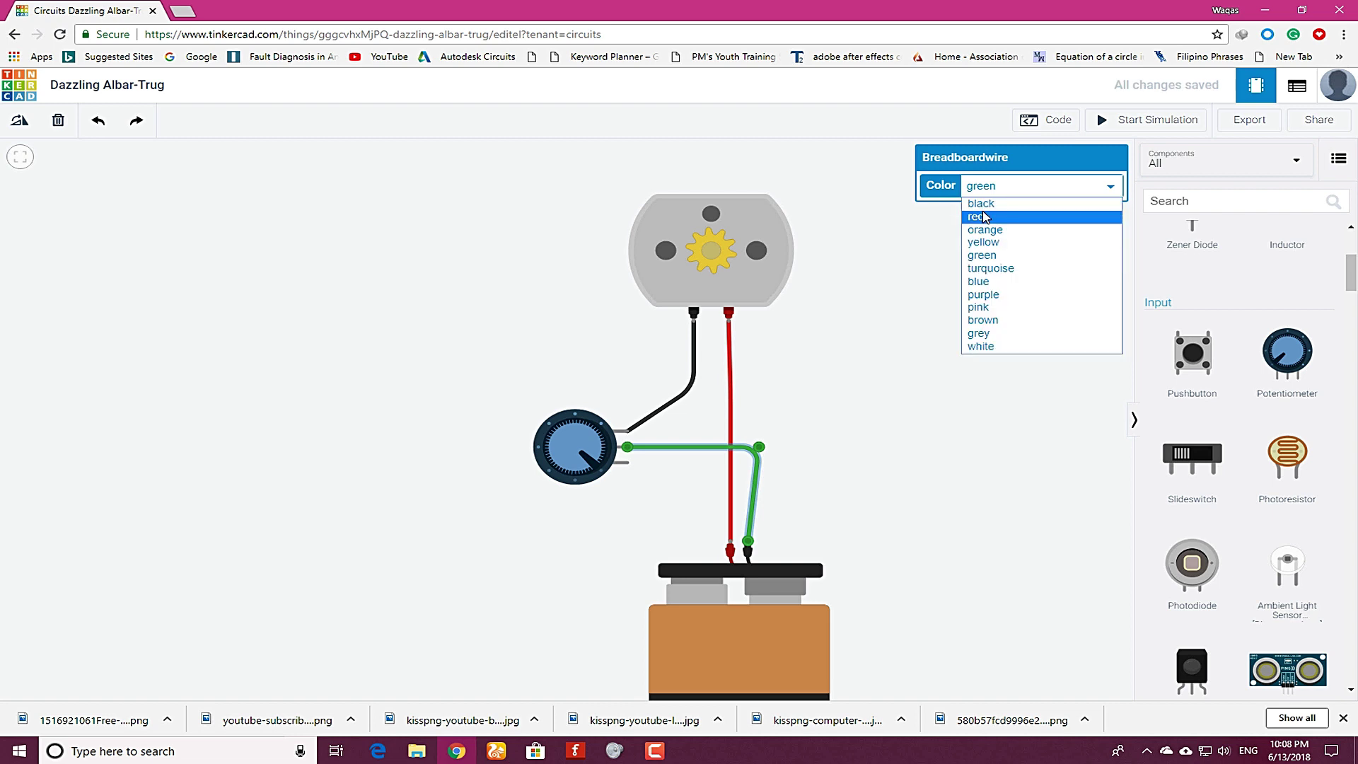
left_click(982, 204)
left_click(916, 414)
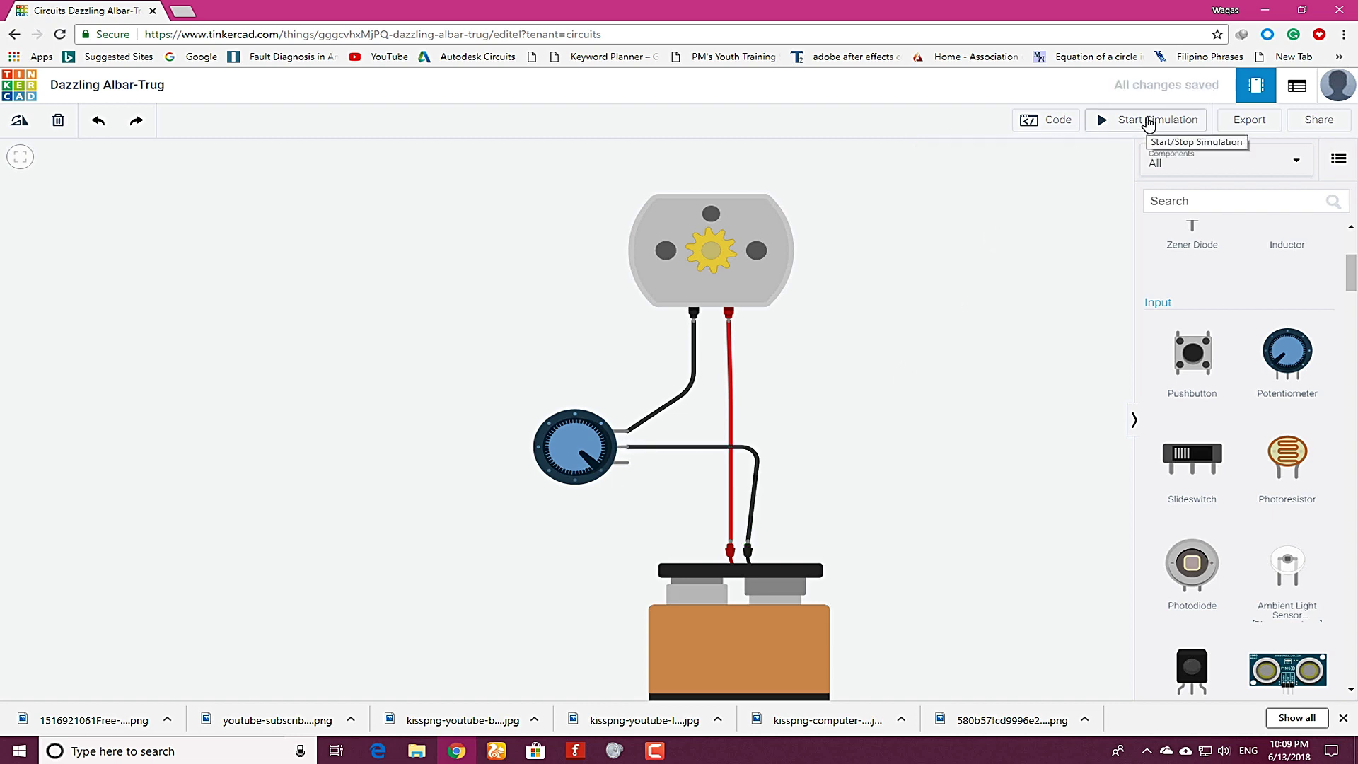
Start the simulation and turn the potentiometer knob up and down, ending at 1057 rpm
left_click(1184, 127)
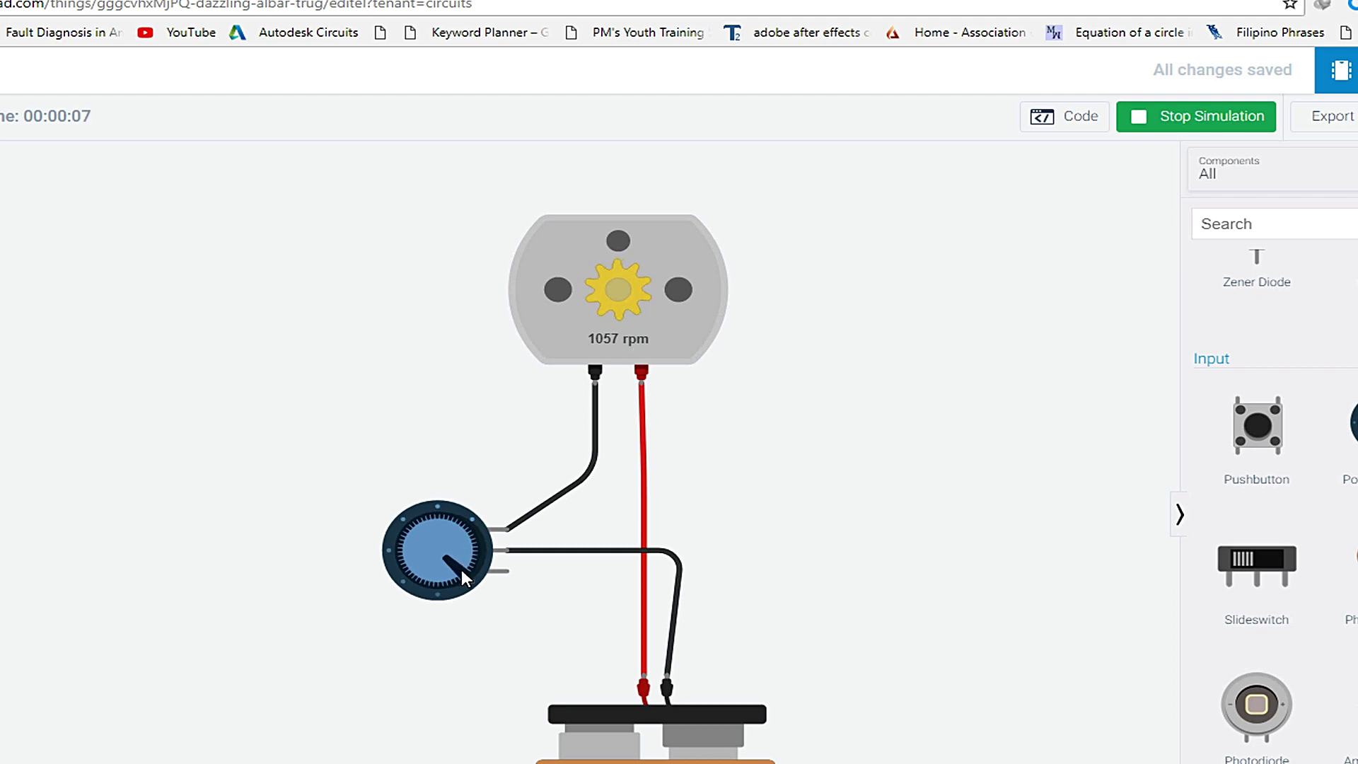
mouse_move(466, 564)
left_mouse_down()
mouse_move(424, 571)
mouse_move(411, 536)
mouse_move(430, 525)
mouse_move(465, 553)
left_mouse_up()
scroll(647, 374, "up", 4)
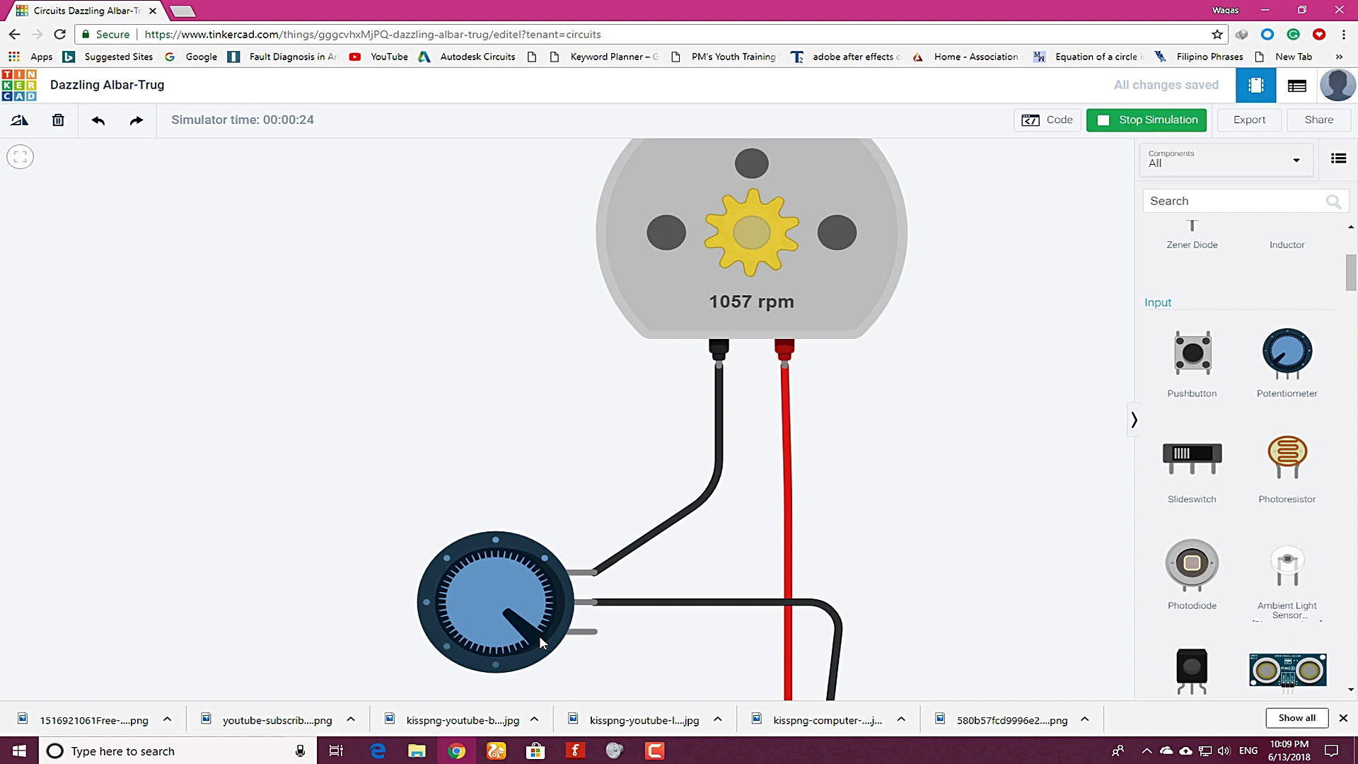
left_click_drag(539, 635, 546, 589)
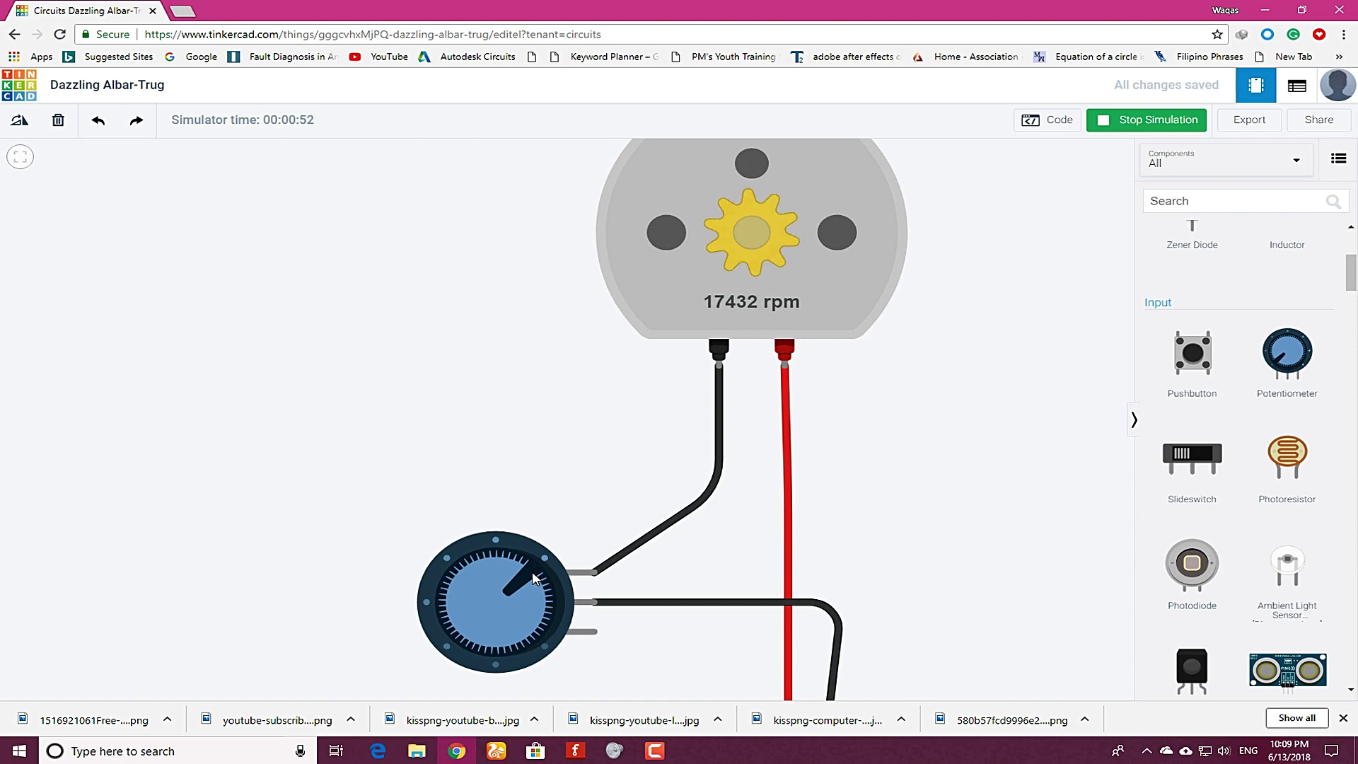
left_click_drag(534, 578, 575, 658)
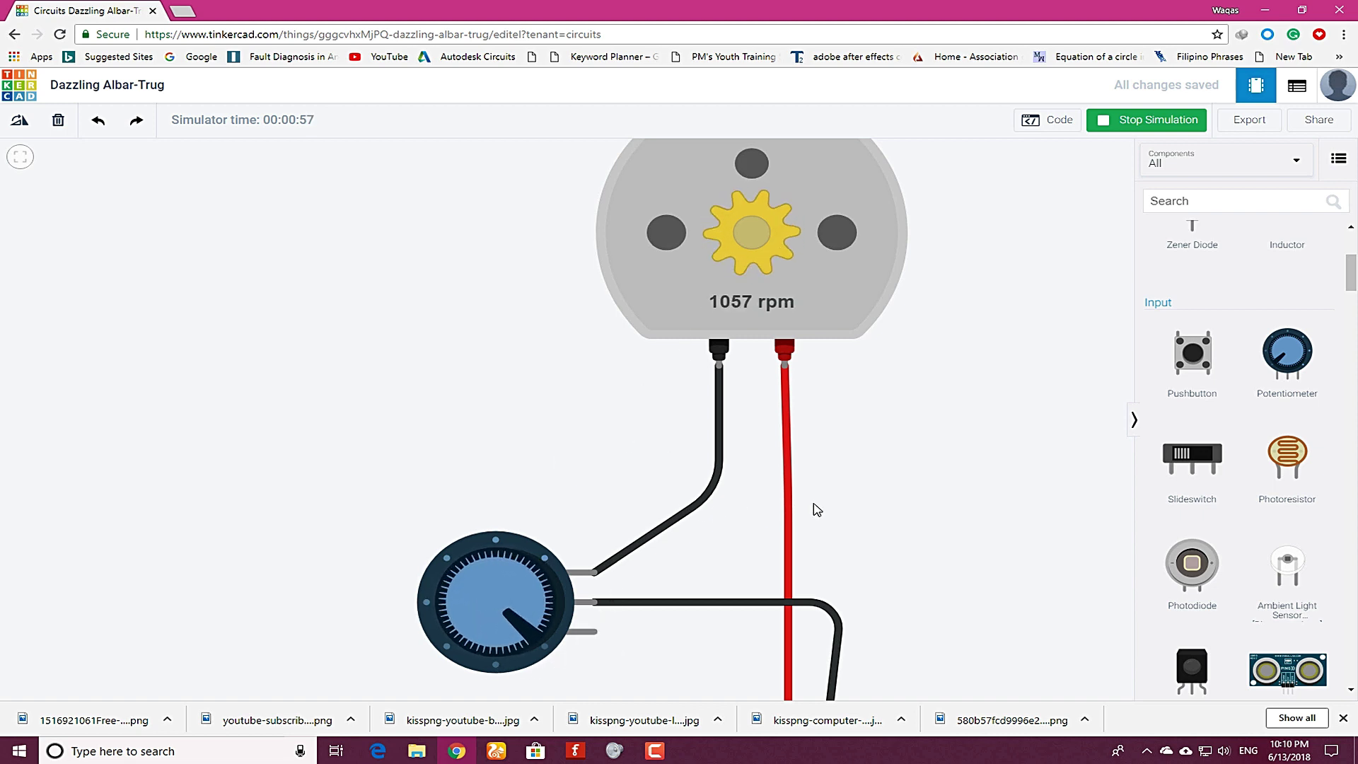
scroll(817, 509, "down", 3)
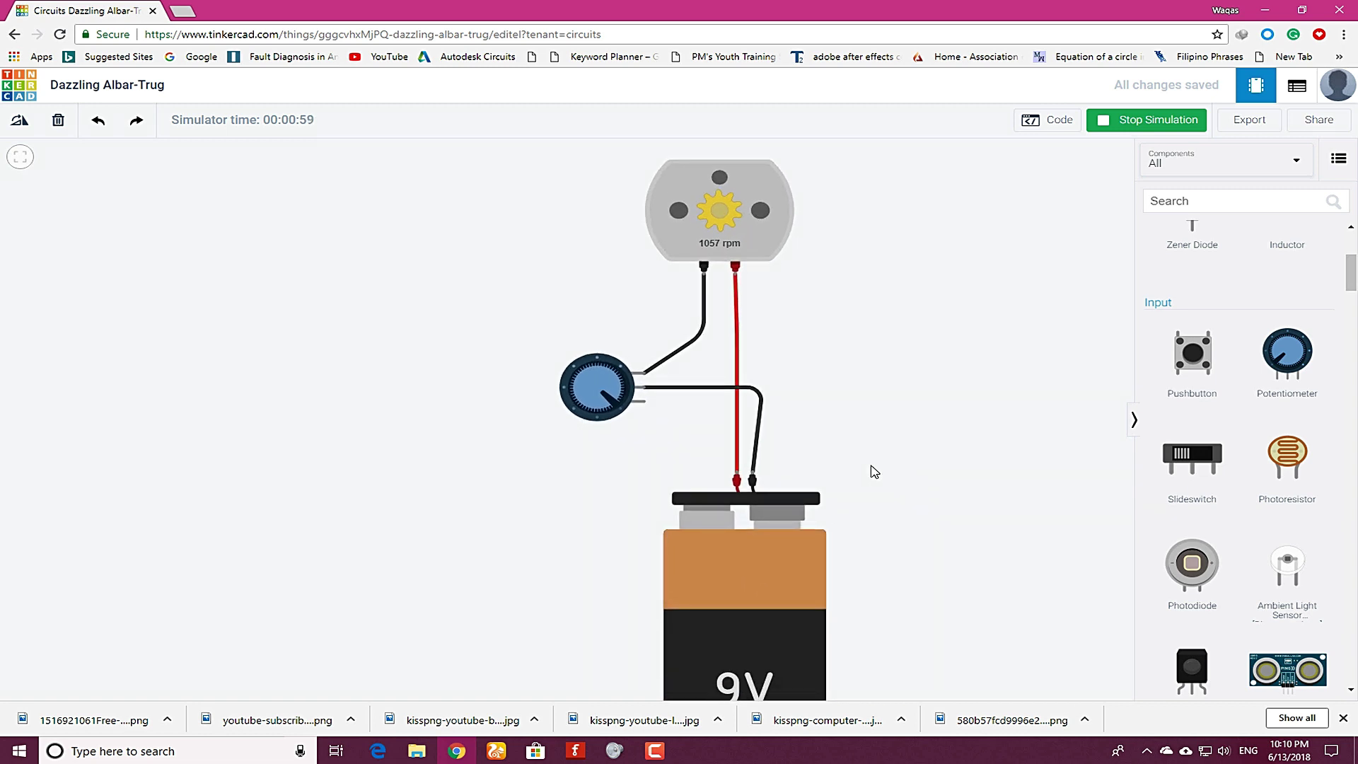
left_click(731, 612)
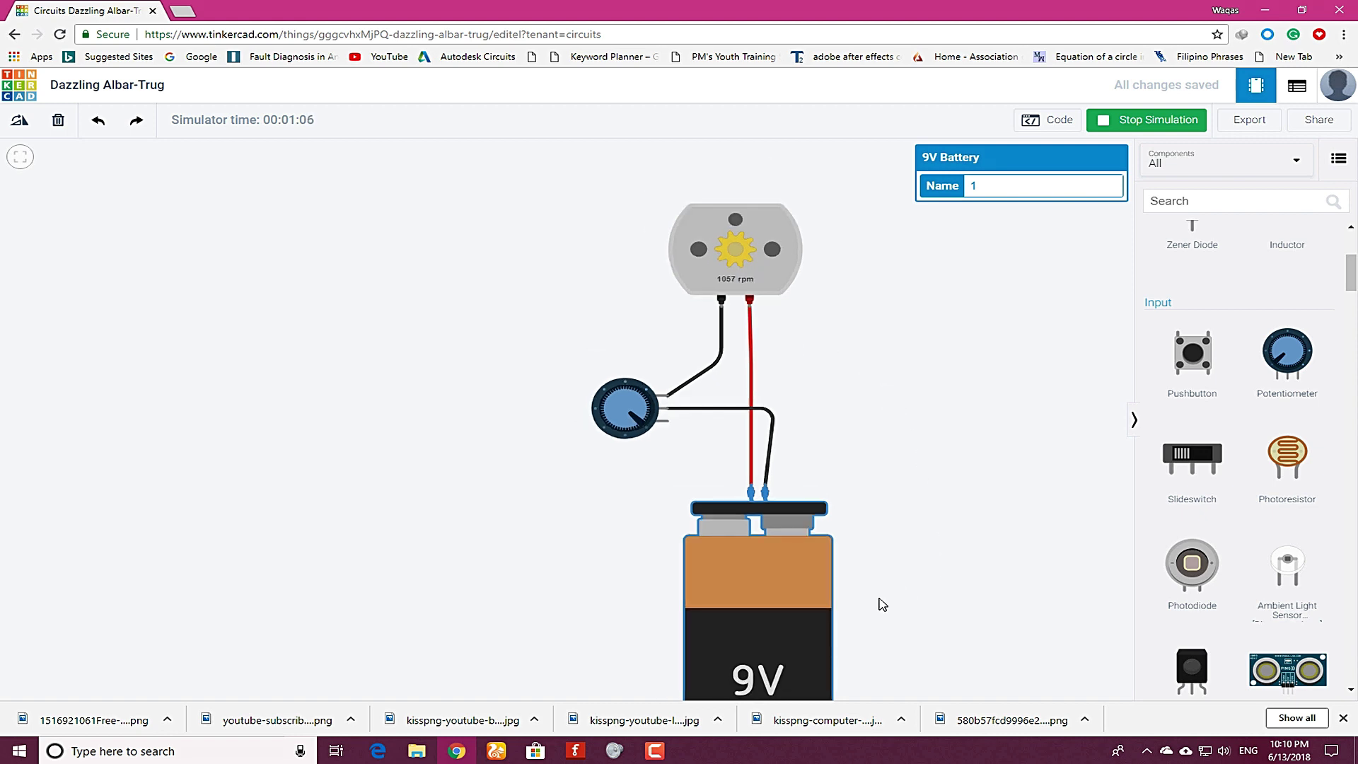
left_click(864, 554)
scroll(863, 555, "down", 1)
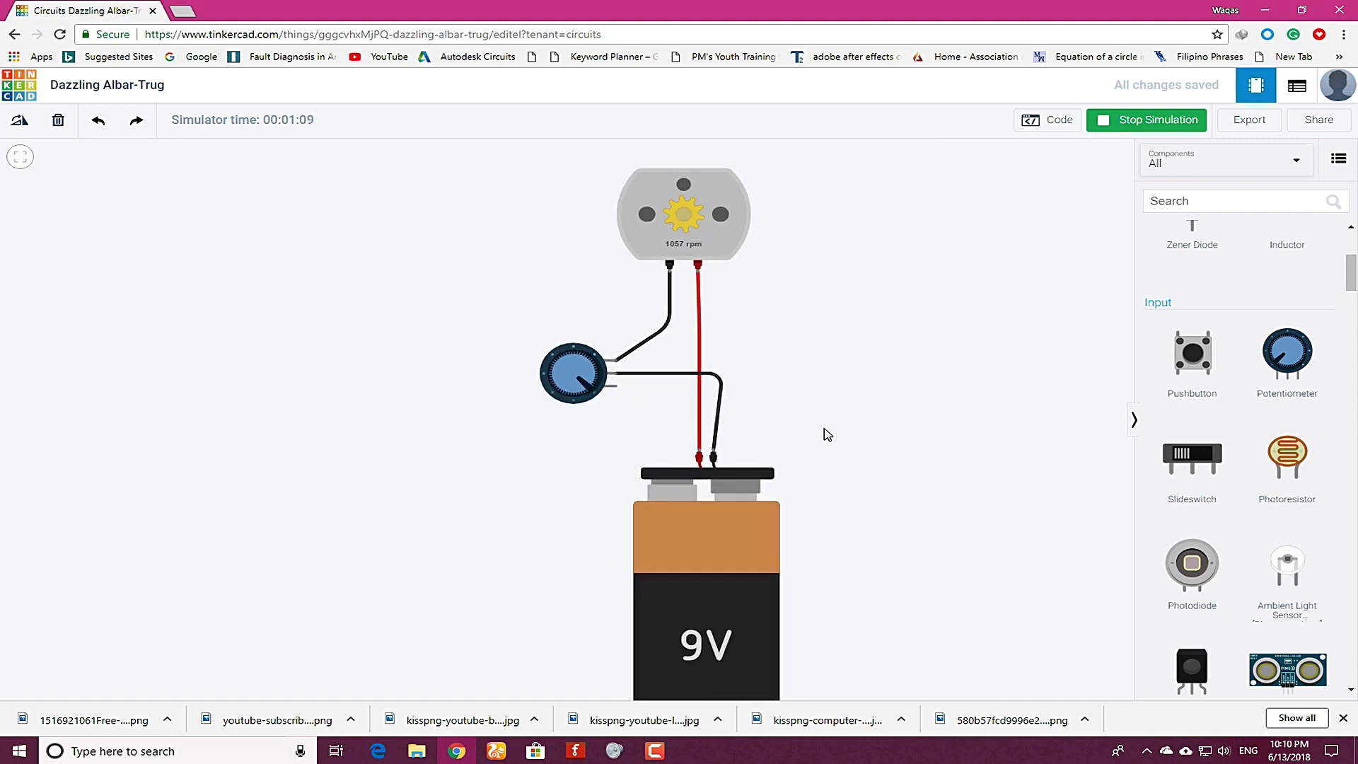
scroll(818, 496, "up", 3)
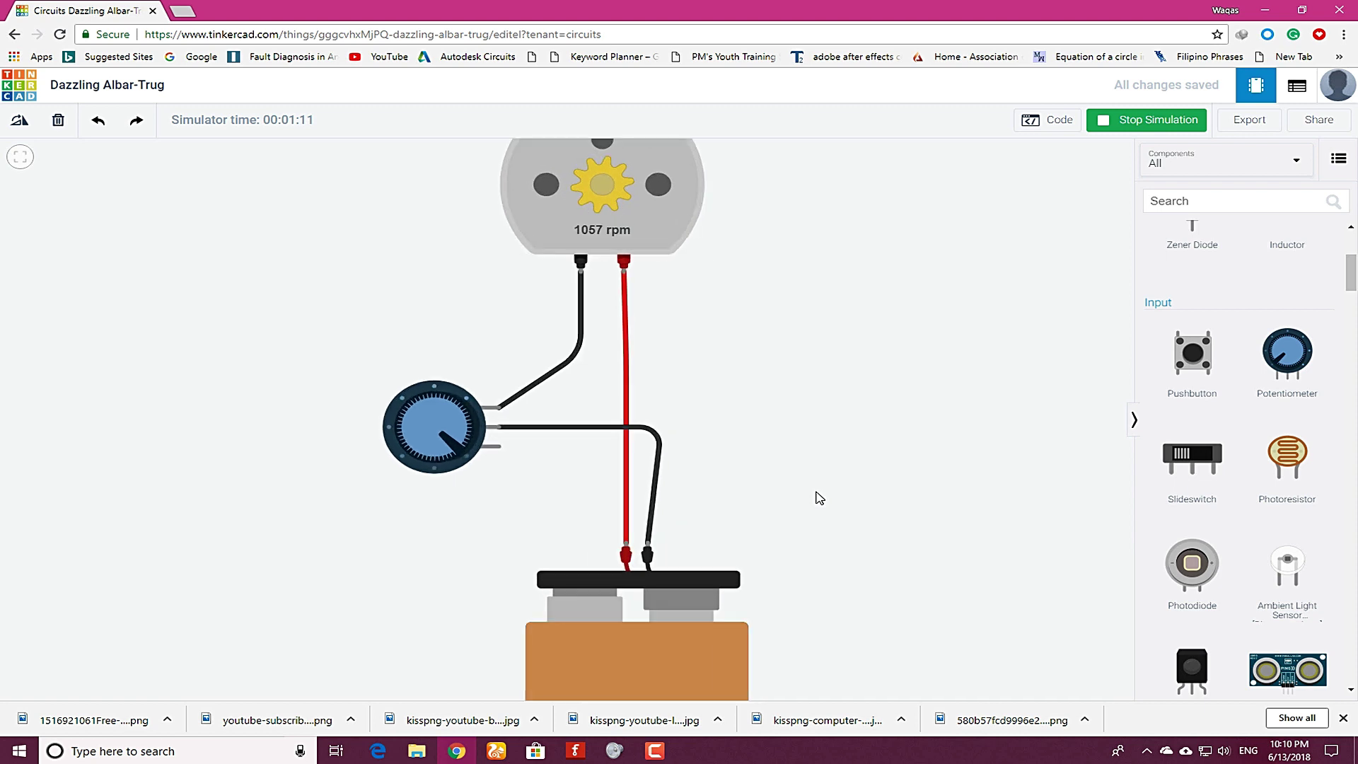
scroll(819, 497, "down", 3)
left_click_drag(846, 507, 780, 454)
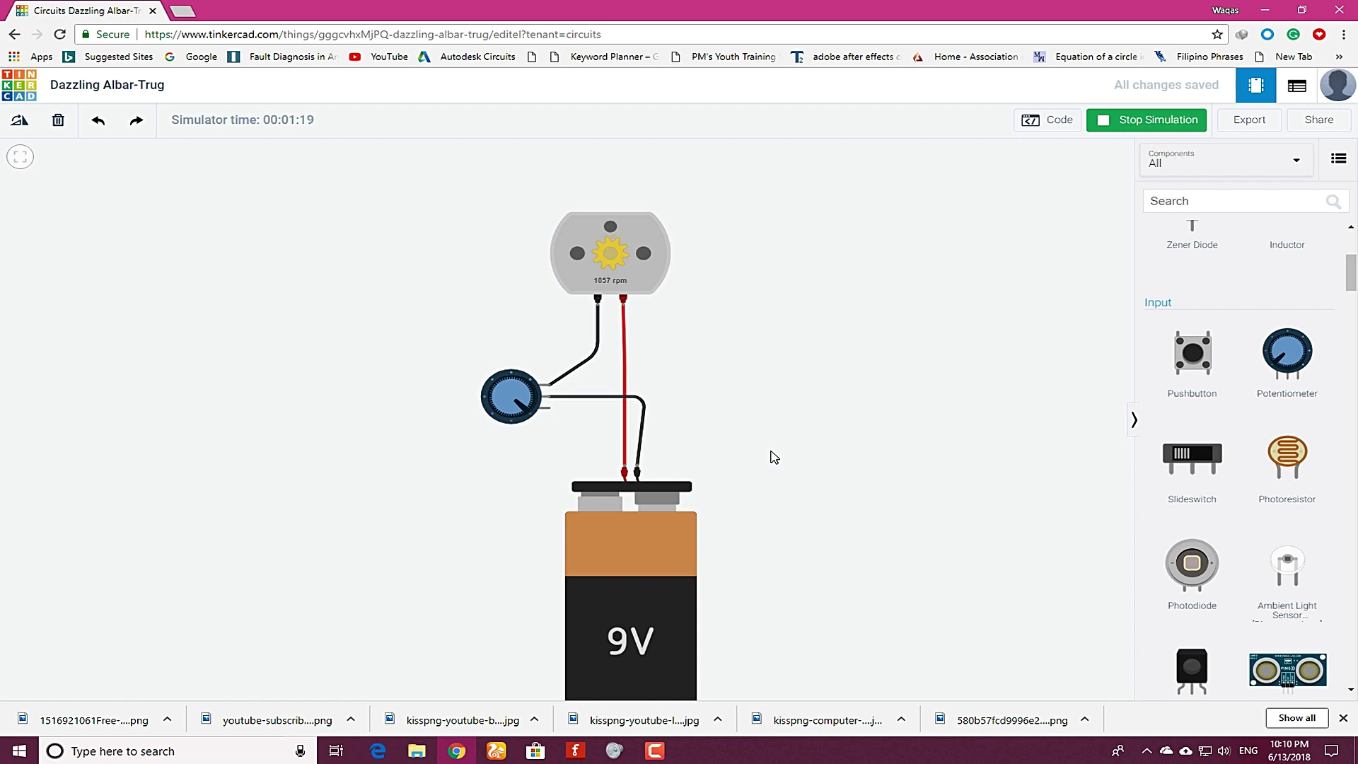
left_click(633, 279)
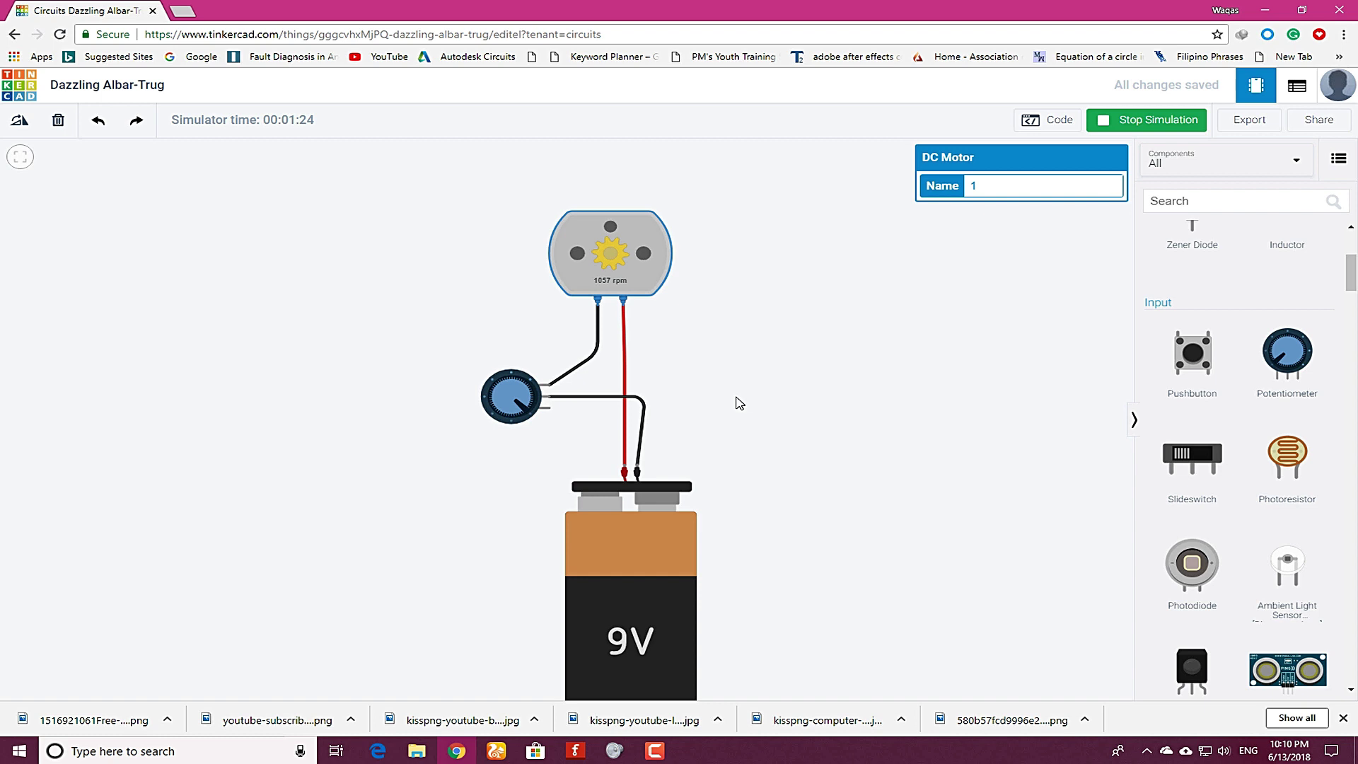
scroll(739, 403, "up", 1)
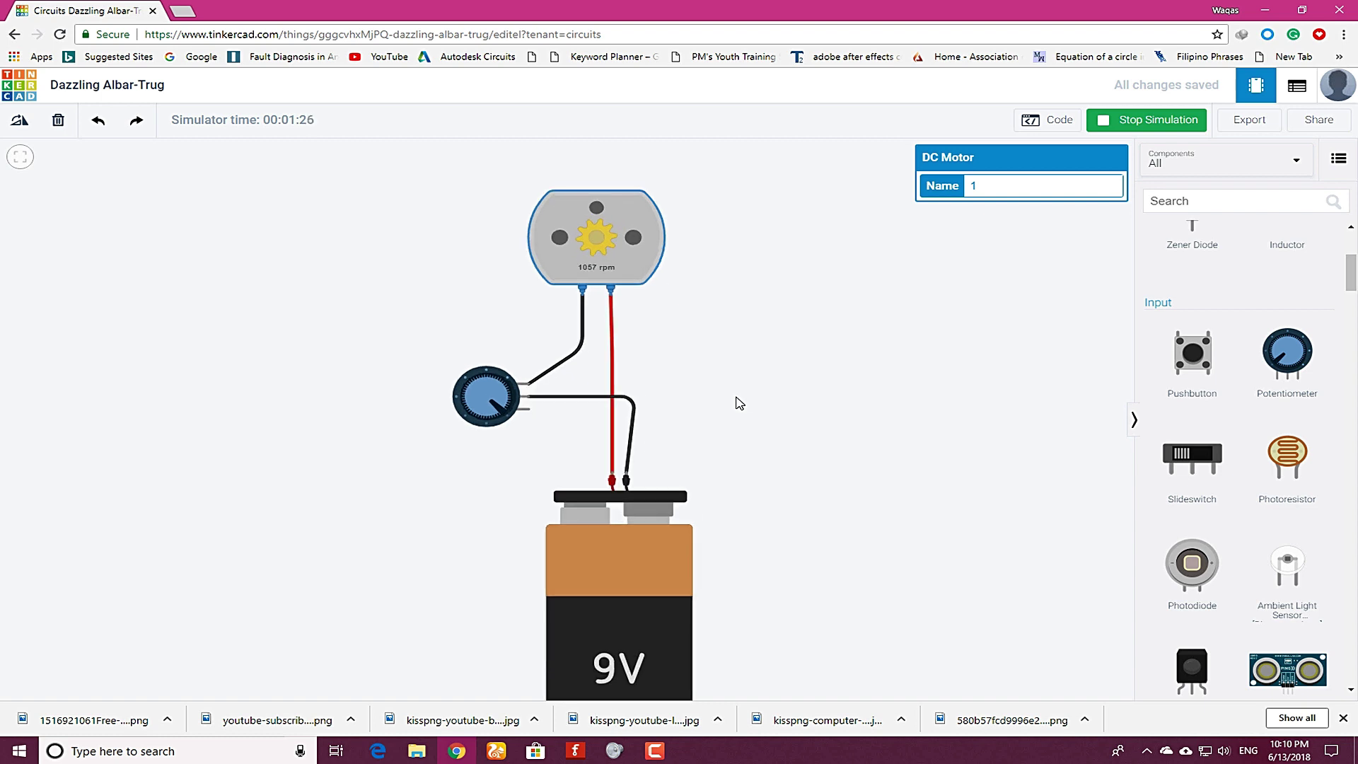